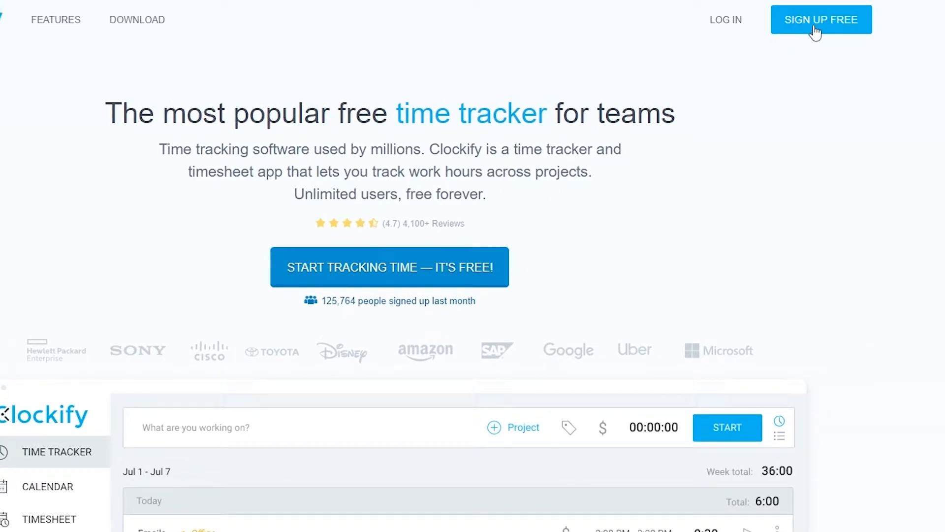
# Step: Log in to the Clockify account and open the page for downloading its apps
pyautogui.click(732, 24)
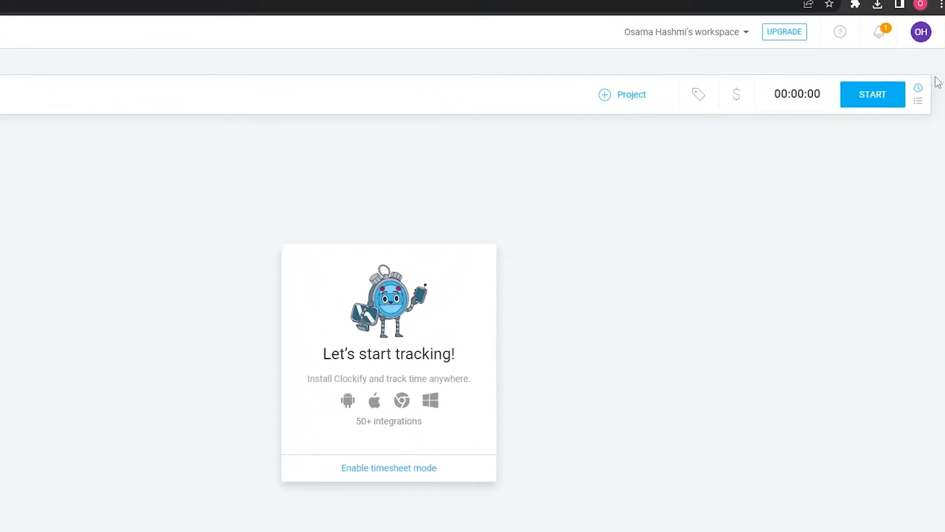
pyautogui.click(922, 32)
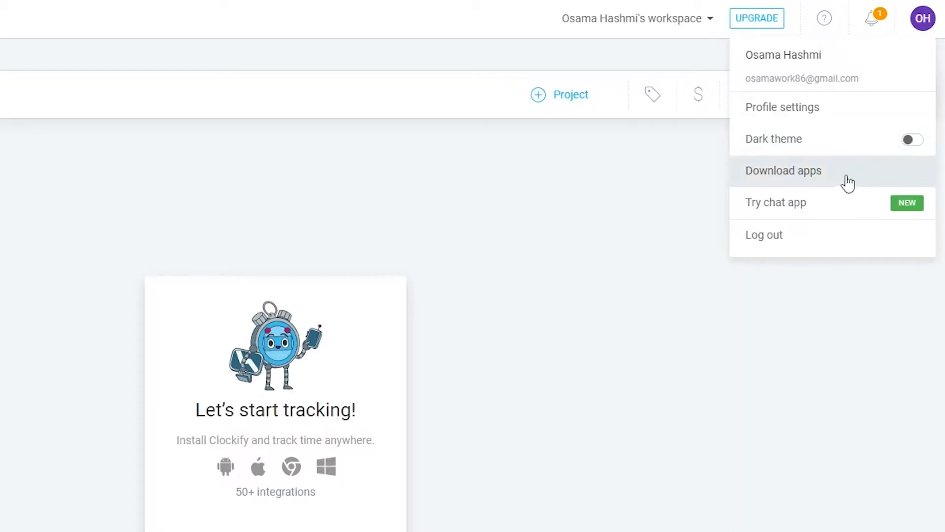
pyautogui.click(846, 176)
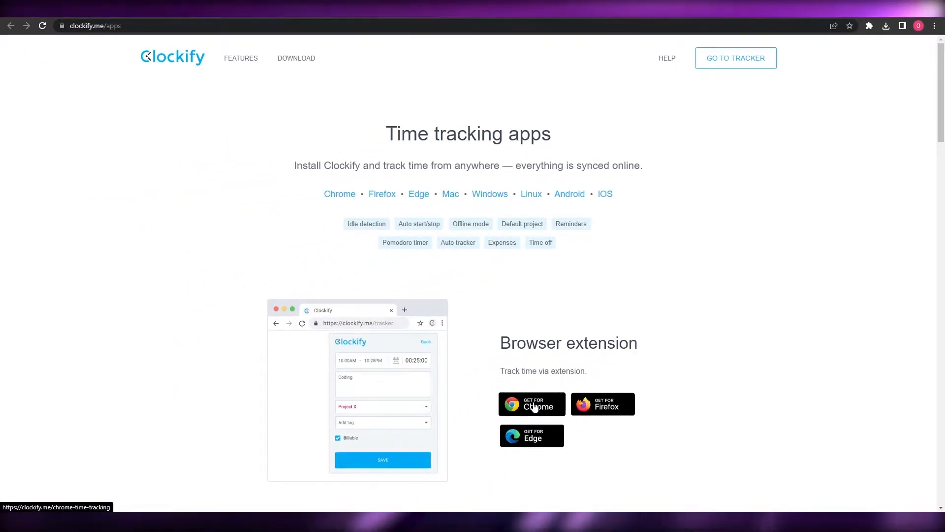
# Step: Install the Clockify Time Tracker extension for Chrome from the Chrome Web Store
pyautogui.click(534, 406)
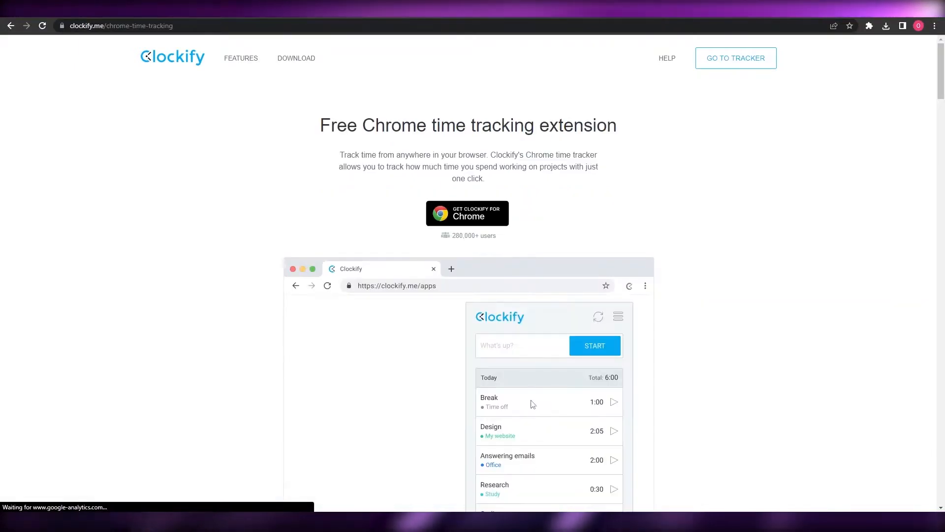
pyautogui.click(477, 214)
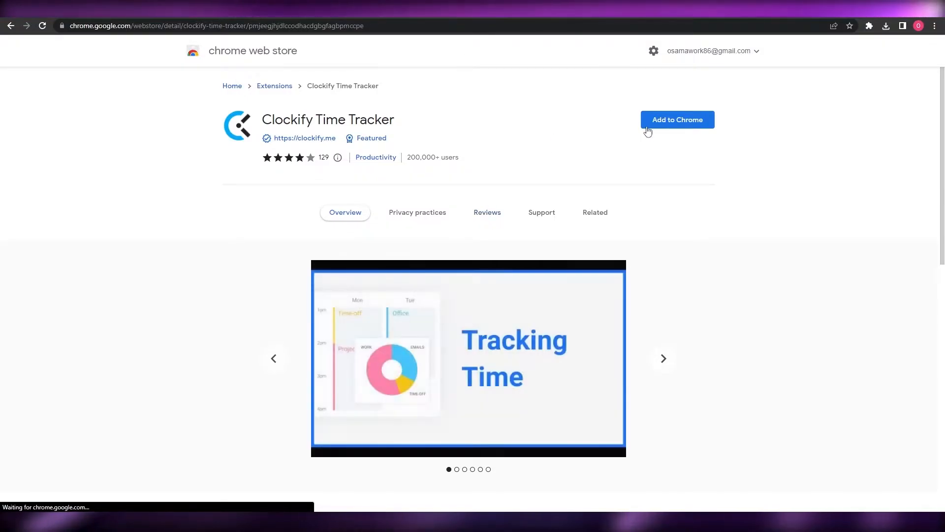
pyautogui.click(649, 126)
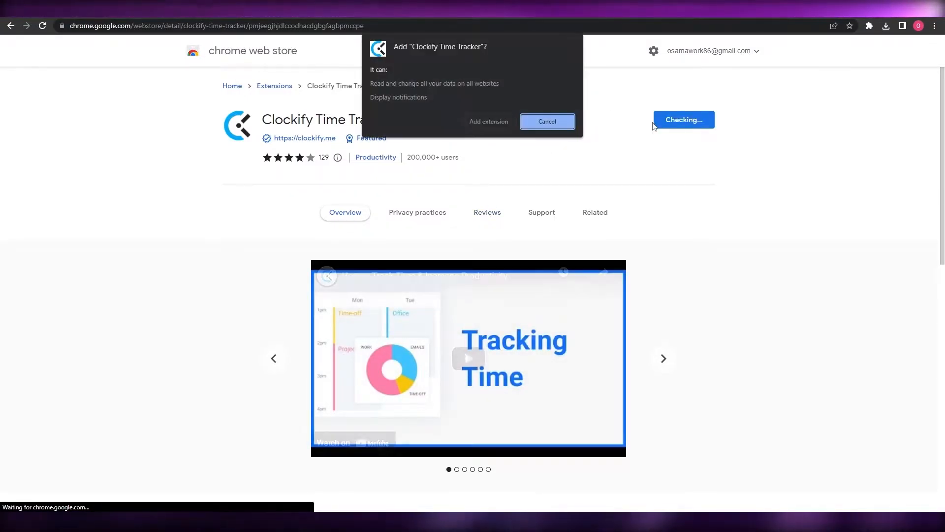
pyautogui.click(511, 123)
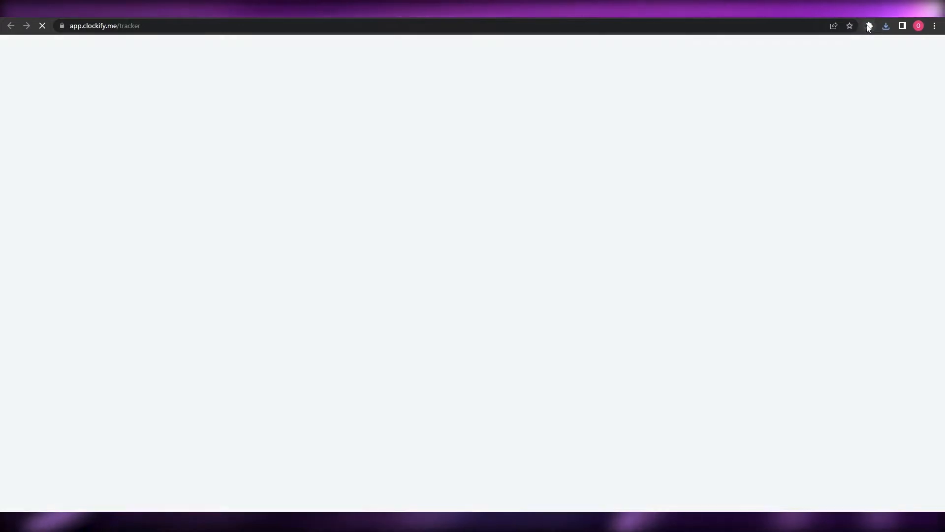
# Step: Pin the Clockify Time Tracker extension to the browser toolbar and dismiss the email updates notification panel
pyautogui.click(869, 25)
pyautogui.click(850, 117)
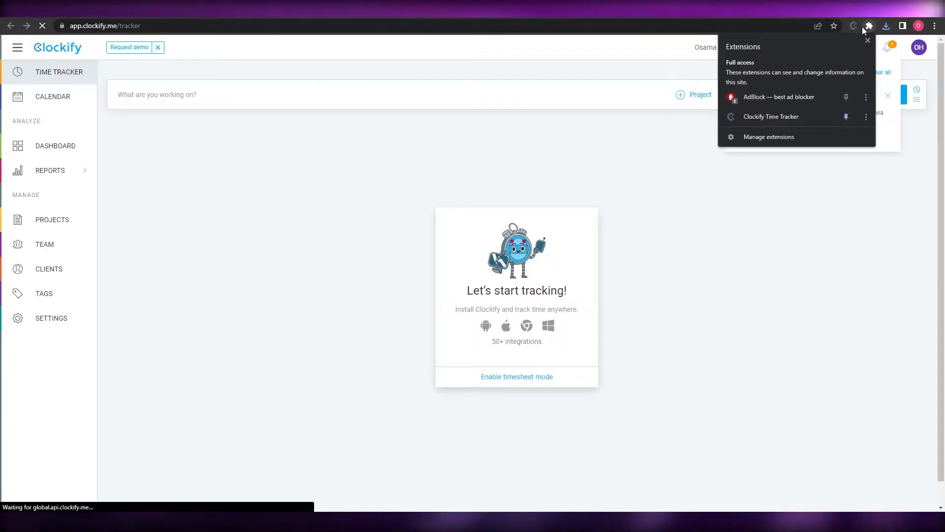
pyautogui.click(863, 27)
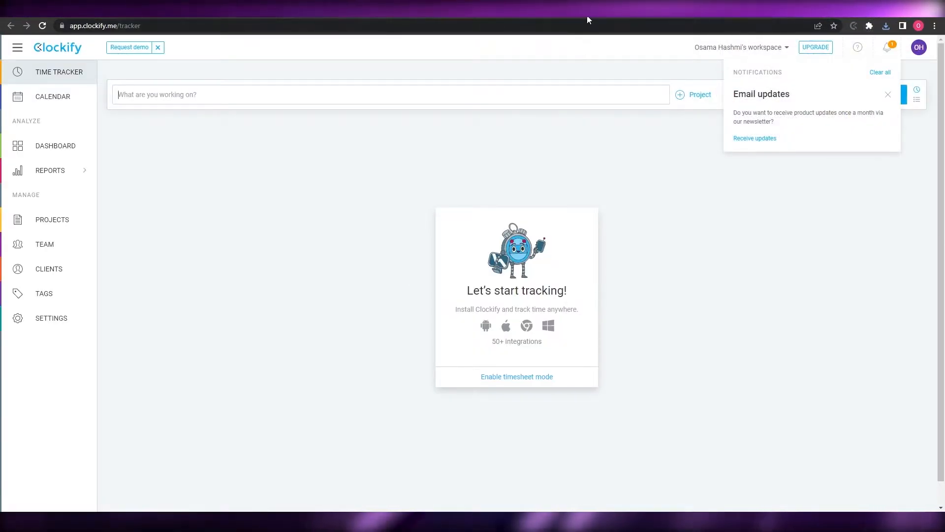
pyautogui.click(833, 215)
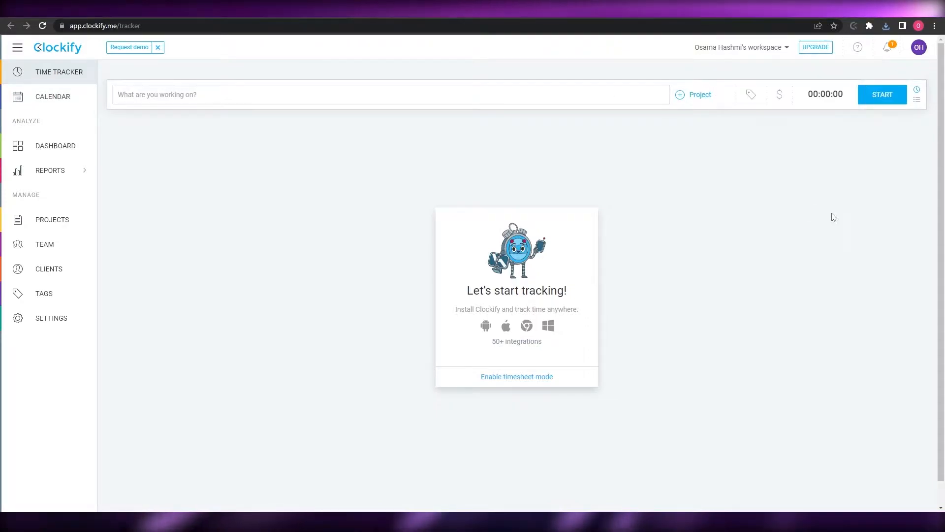
# Step: Log in to the Clockify browser extension and check its time tracker popup
pyautogui.click(853, 26)
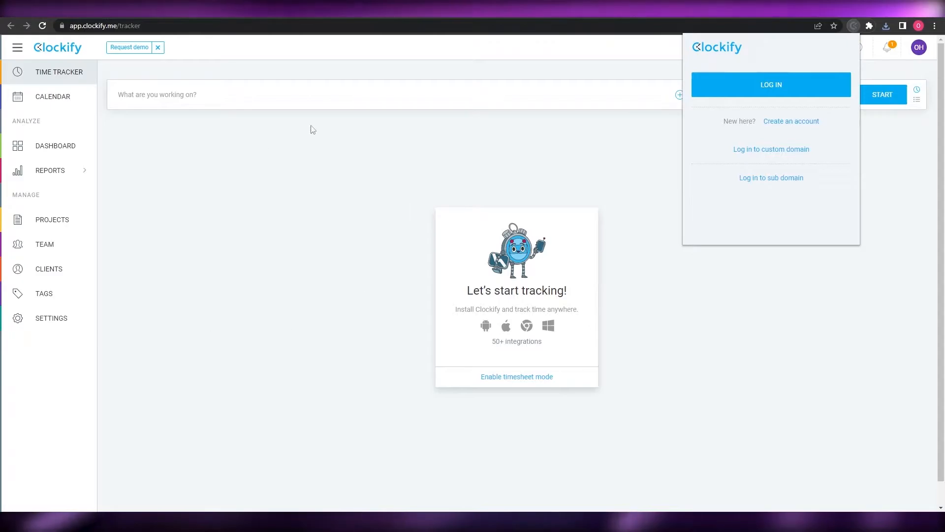
pyautogui.click(774, 95)
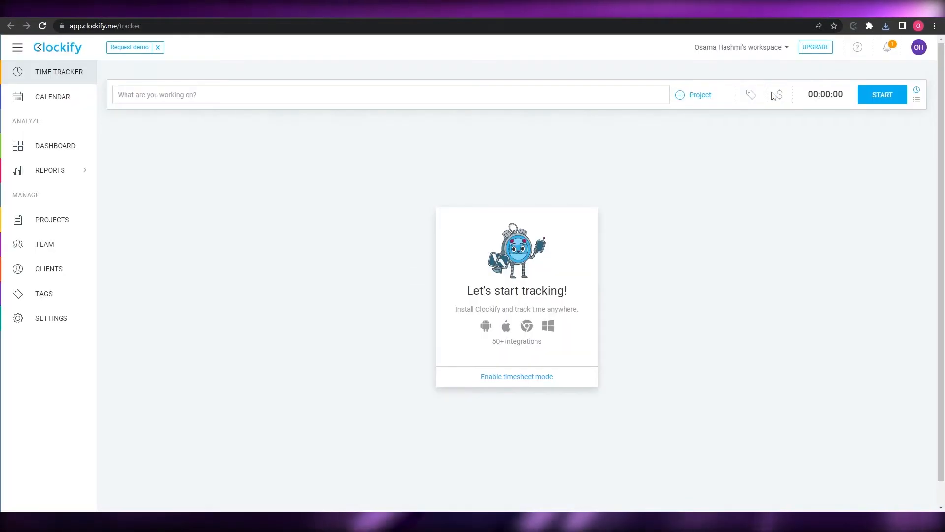
pyautogui.click(854, 26)
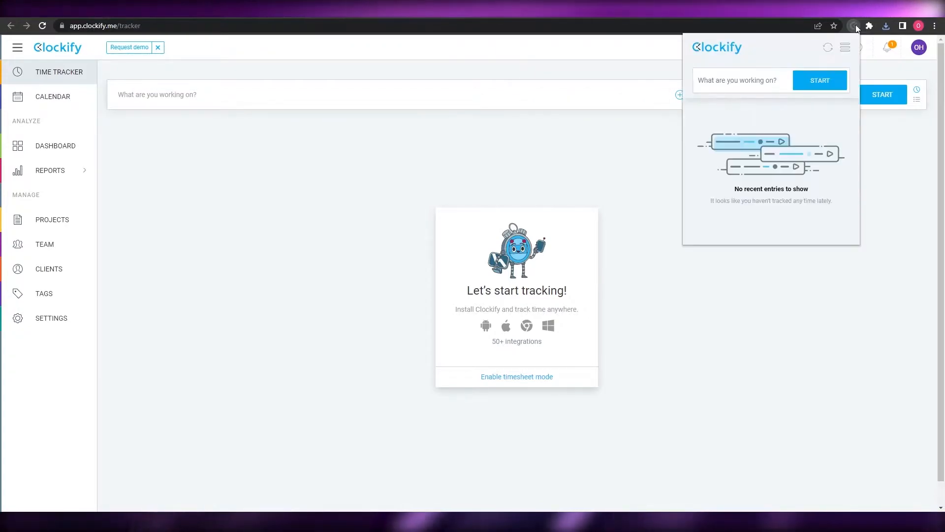
pyautogui.click(618, 125)
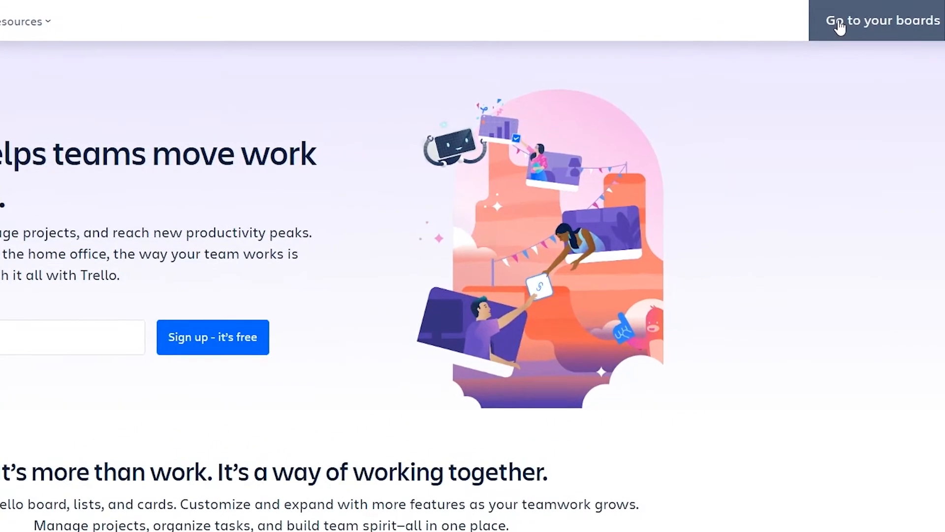
# Step: Open the Automation board in Trello and examine the timer actions on the "How To Add Team Members In Clickup (2022)" card
pyautogui.click(840, 25)
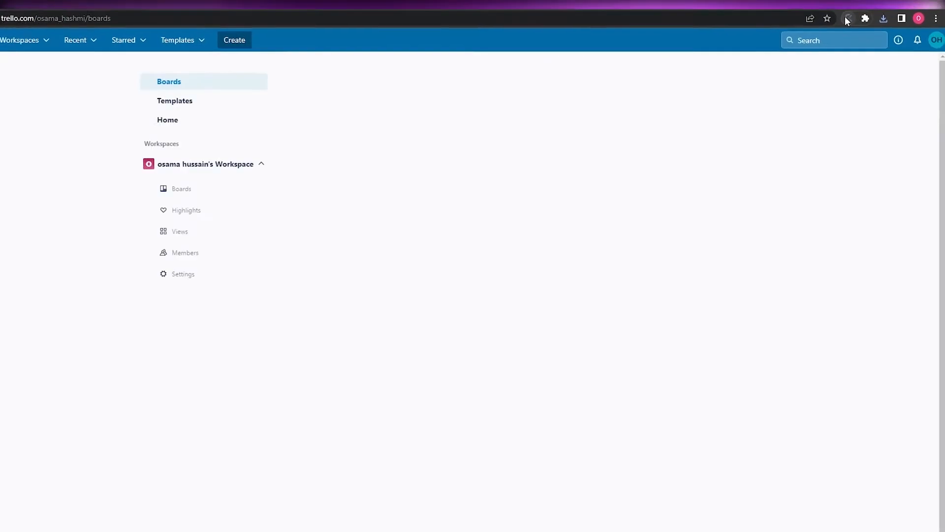
pyautogui.click(390, 363)
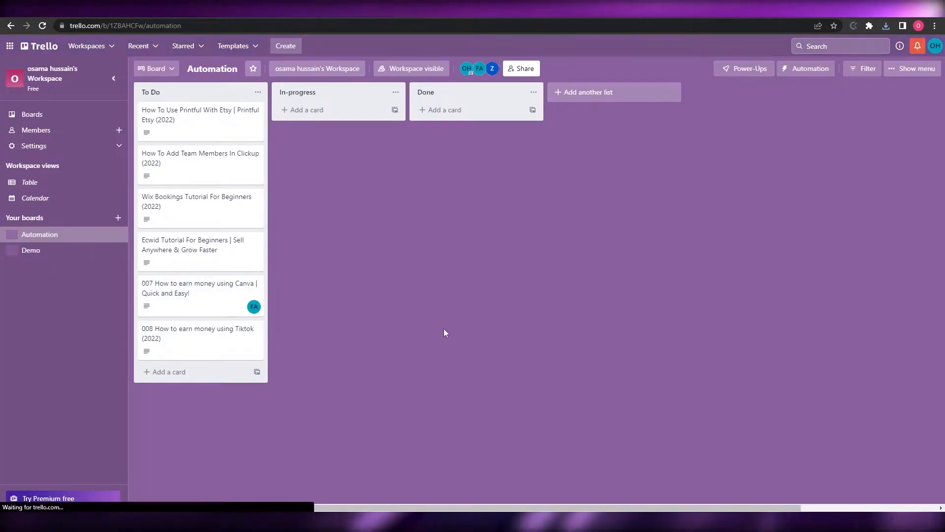
pyautogui.click(190, 156)
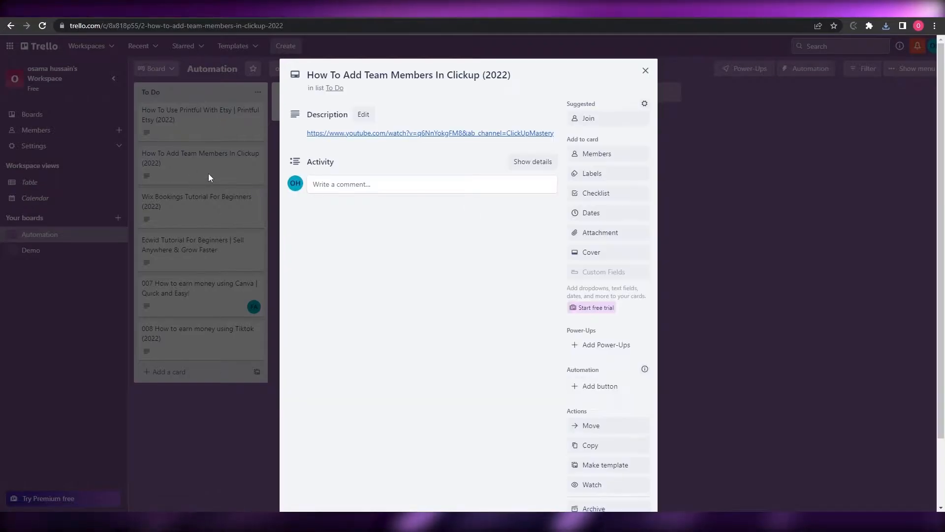
pyautogui.scroll(-3, 601, 391)
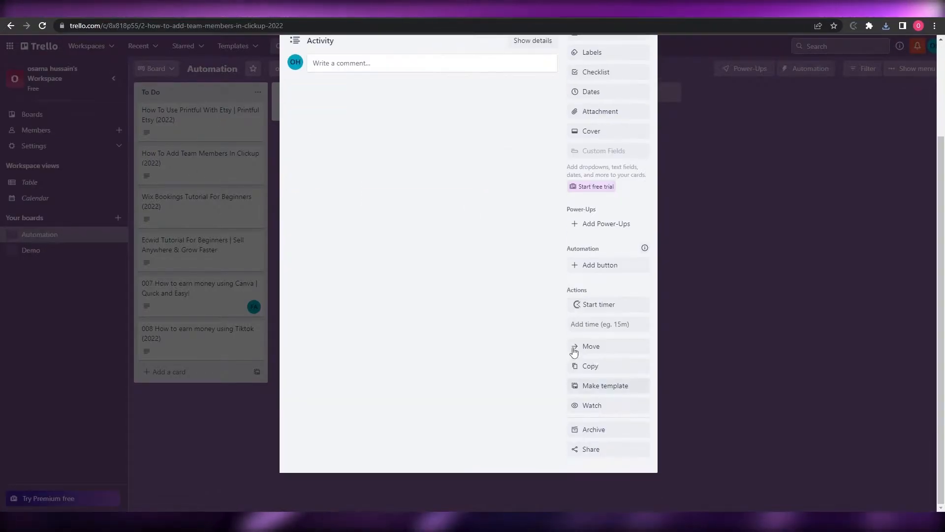
pyautogui.doubleClick(575, 288)
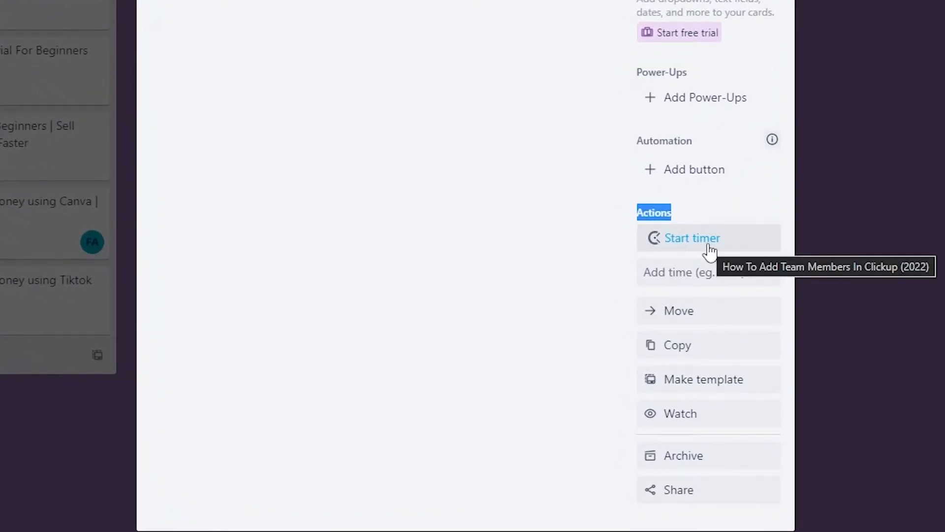
pyautogui.click(622, 240)
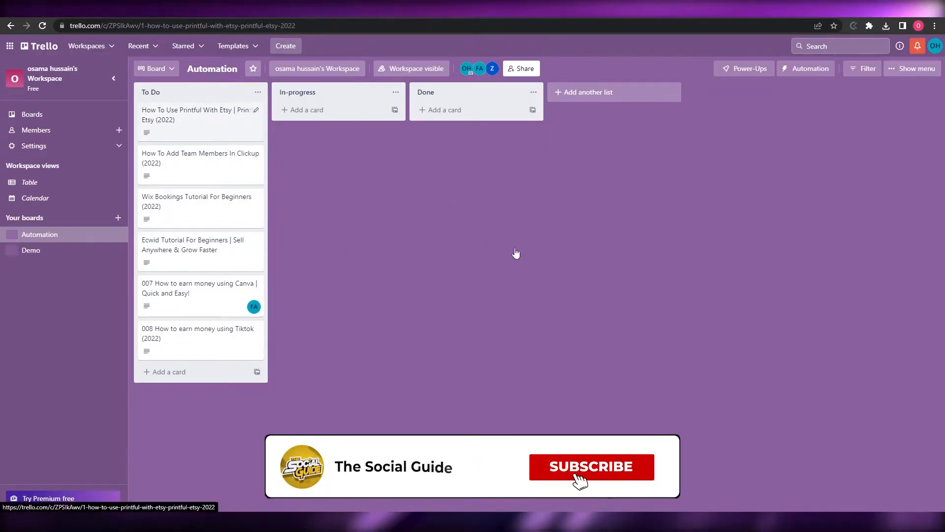
# Step: Start a billable Clockify timer from the "How To Use Printful With Etsy | Printful Etsy (2022)" card and check it in the browser extension
pyautogui.click(227, 143)
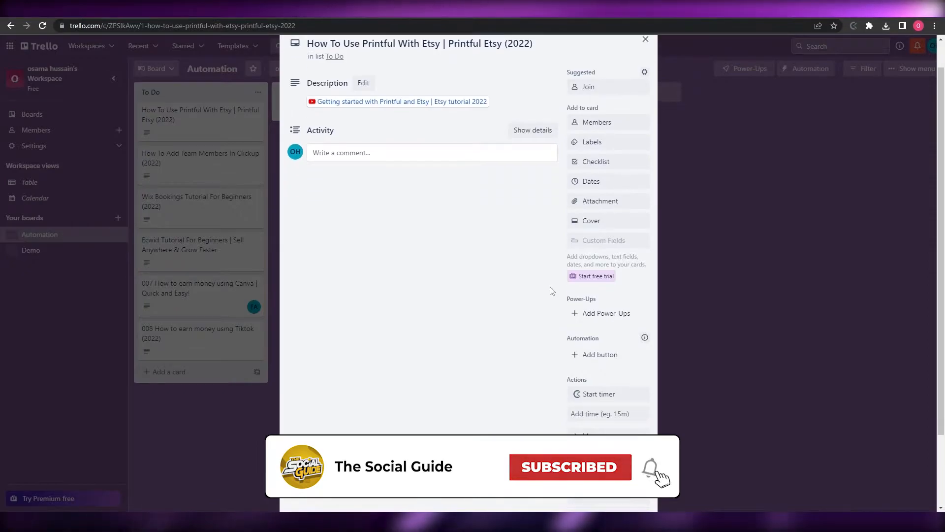
pyautogui.scroll(-3, 566, 296)
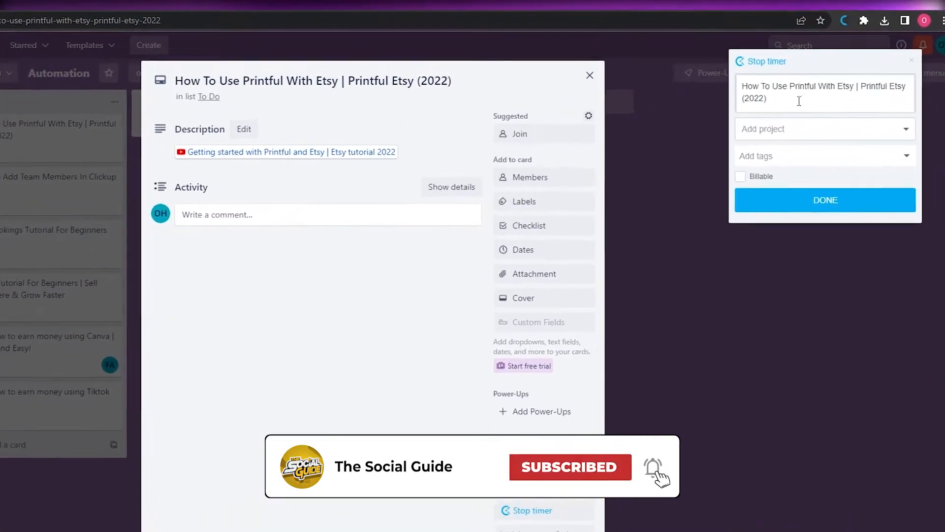
pyautogui.click(799, 132)
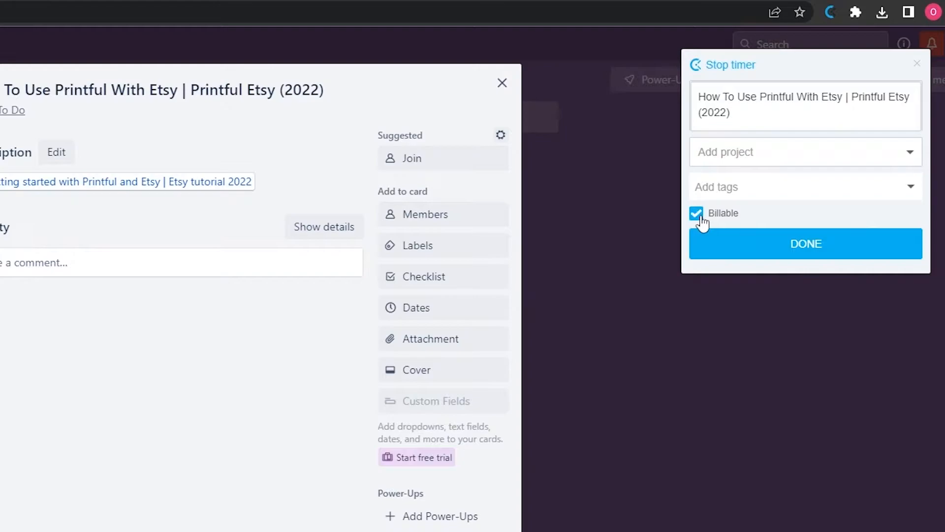
pyautogui.click(795, 255)
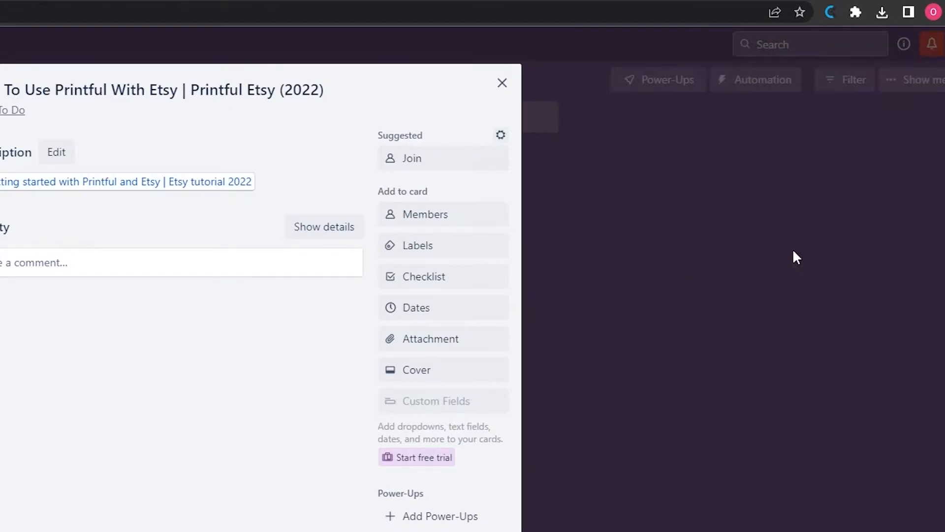
pyautogui.click(829, 11)
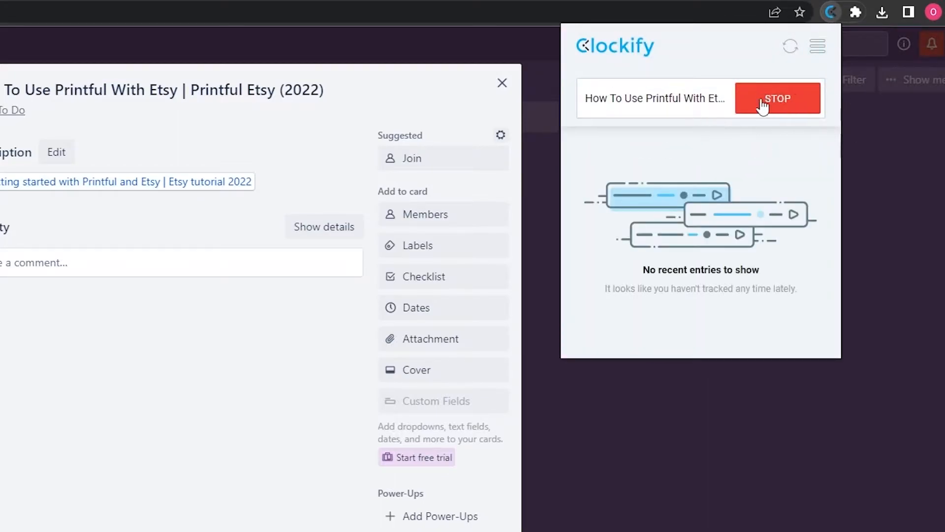
pyautogui.click(881, 217)
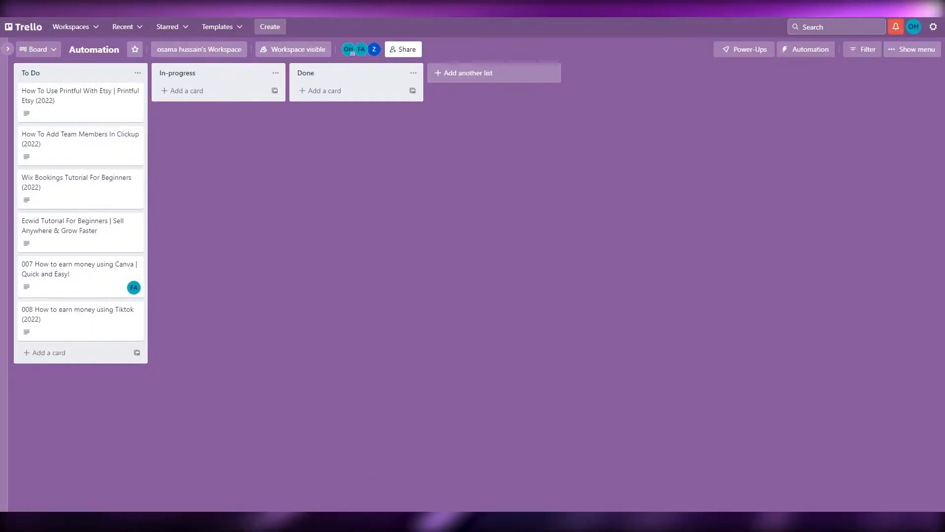
# Step: Open the Power-Ups directory for the Automation board to add a Power-Up
pyautogui.moveTo(148, 9)
pyautogui.mouseDown()
pyautogui.moveTo(173, 10)
pyautogui.moveTo(148, 9)
pyautogui.mouseUp()
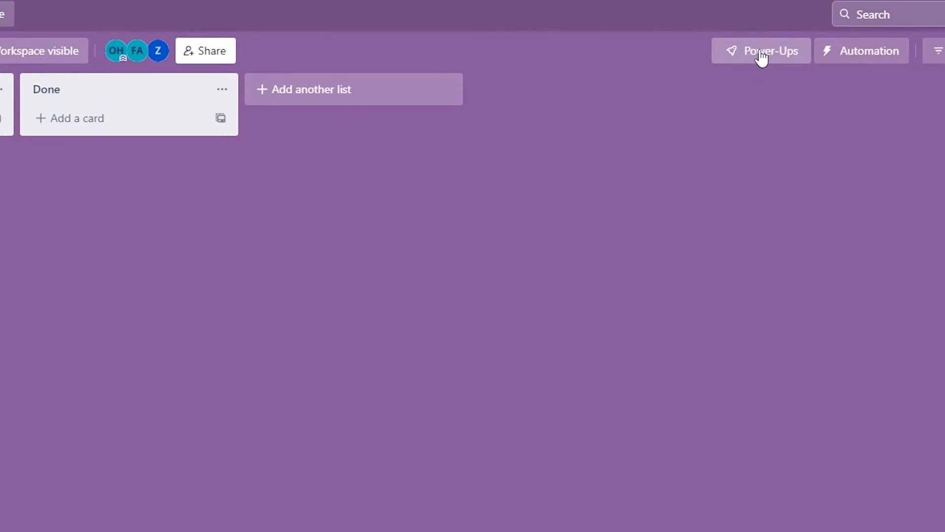
pyautogui.click(761, 52)
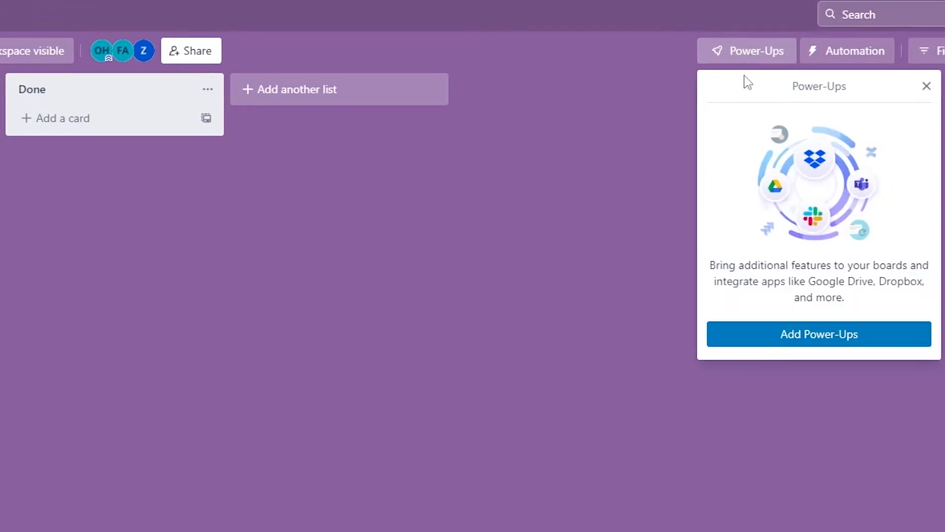
pyautogui.click(760, 337)
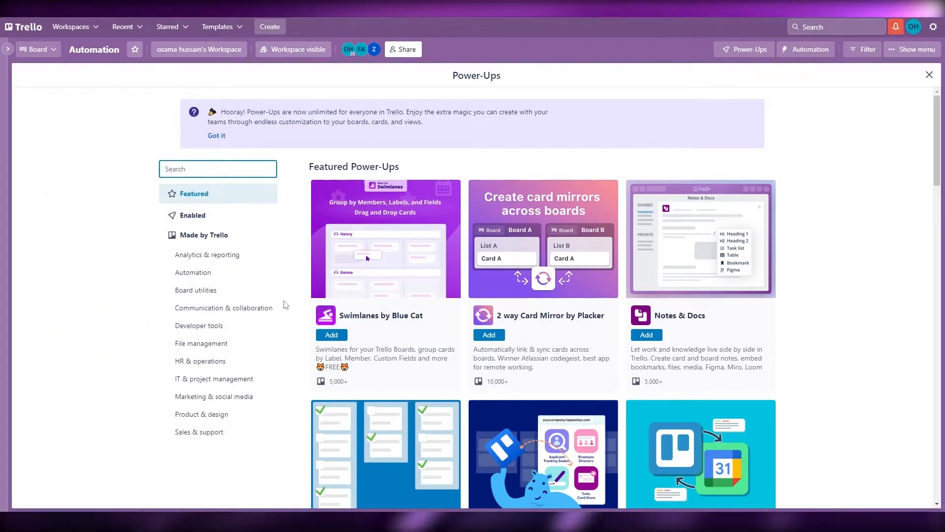
# Step: Search the Power-Ups for "clockify" and add Clockify Integration for Trello to the board, accepting its access permissions
pyautogui.scroll(-7, 561, 257)
pyautogui.scroll(-15, 561, 256)
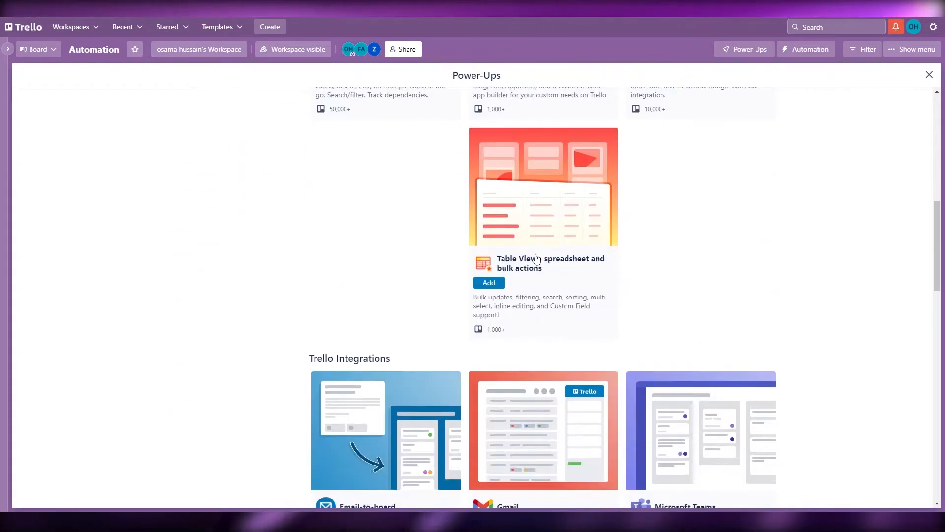
pyautogui.scroll(-6, 536, 258)
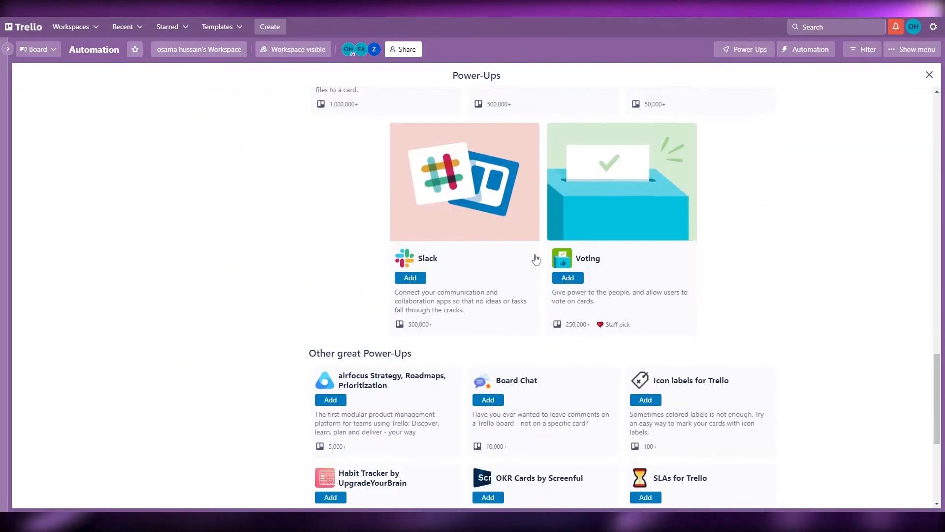
pyautogui.scroll(14, 536, 258)
pyautogui.scroll(14, 536, 258)
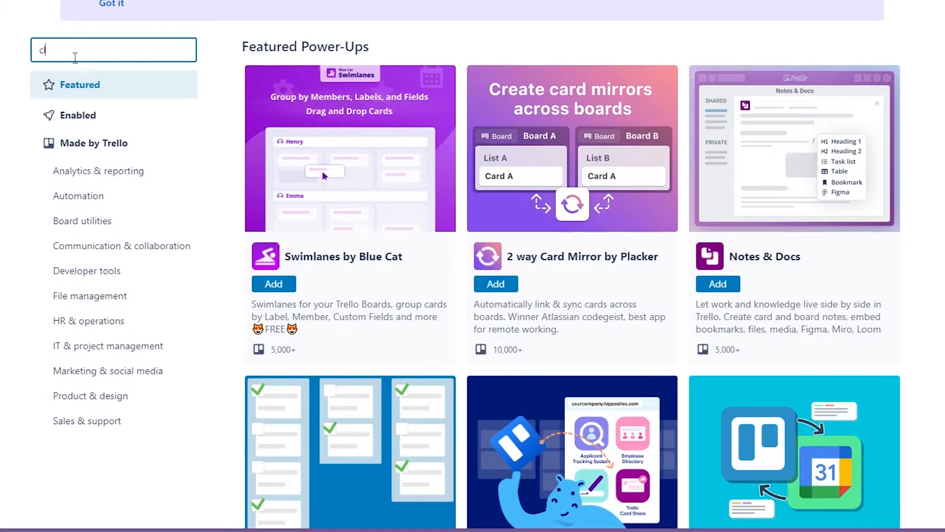
pyautogui.write('lockify')
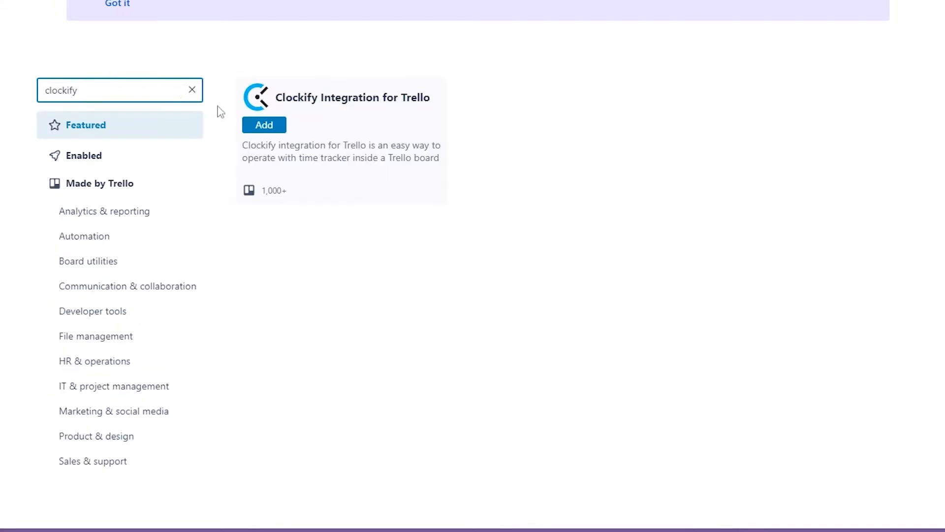
pyautogui.click(265, 125)
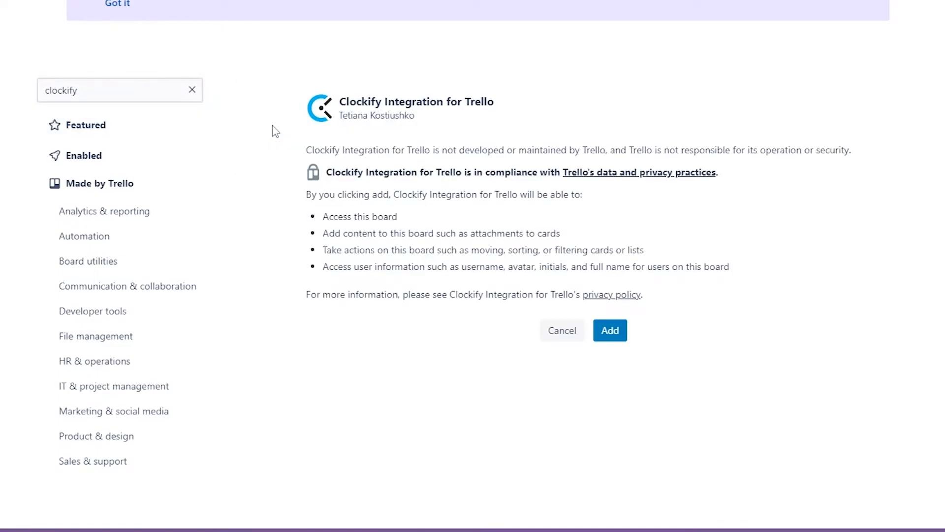
pyautogui.click(611, 331)
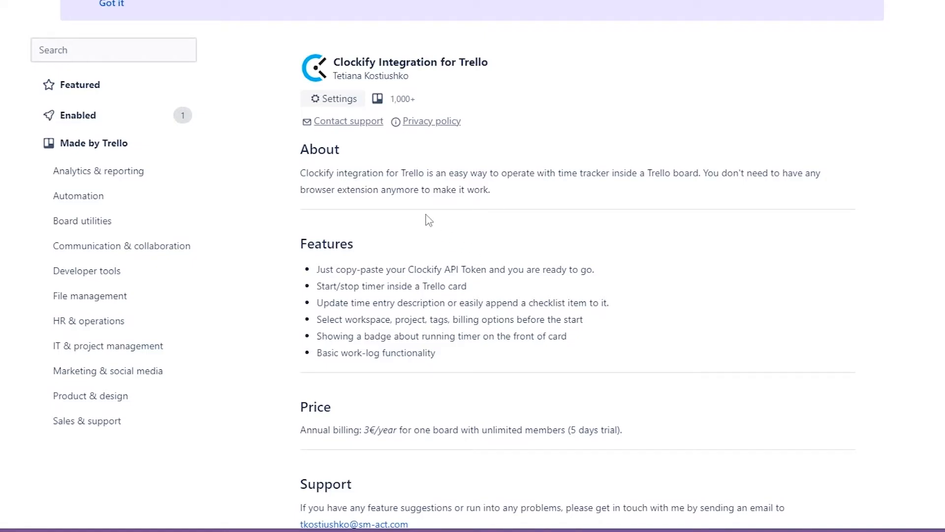
# Step: Return to the Automation board and open the "How To Use Printful With Etsy | Printful Etsy (2022)" card to examine its Clockify Integration section
pyautogui.click(86, 118)
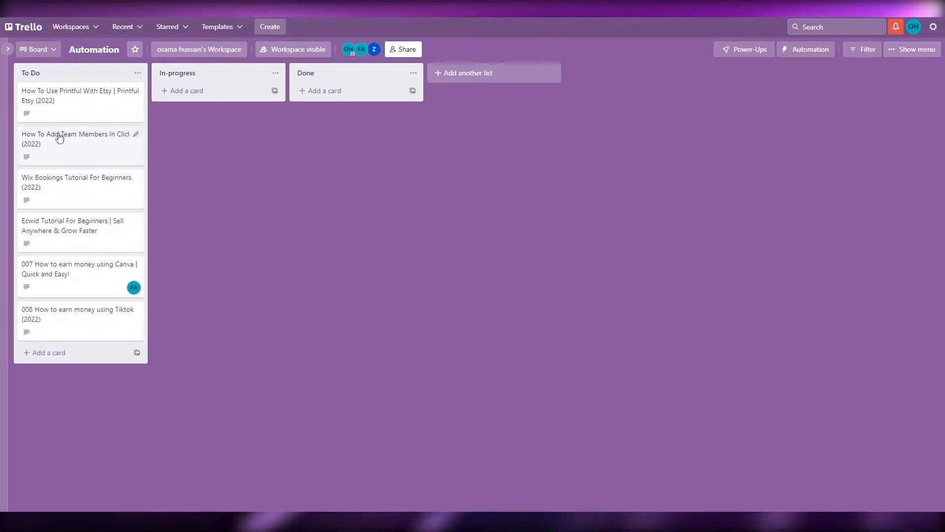
pyautogui.click(65, 118)
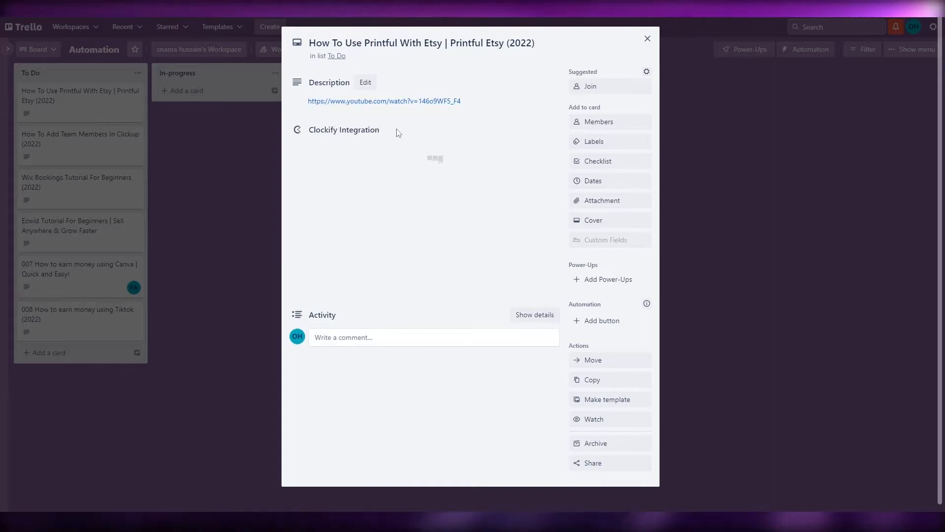
pyautogui.moveTo(311, 130); pyautogui.dragTo(381, 131)
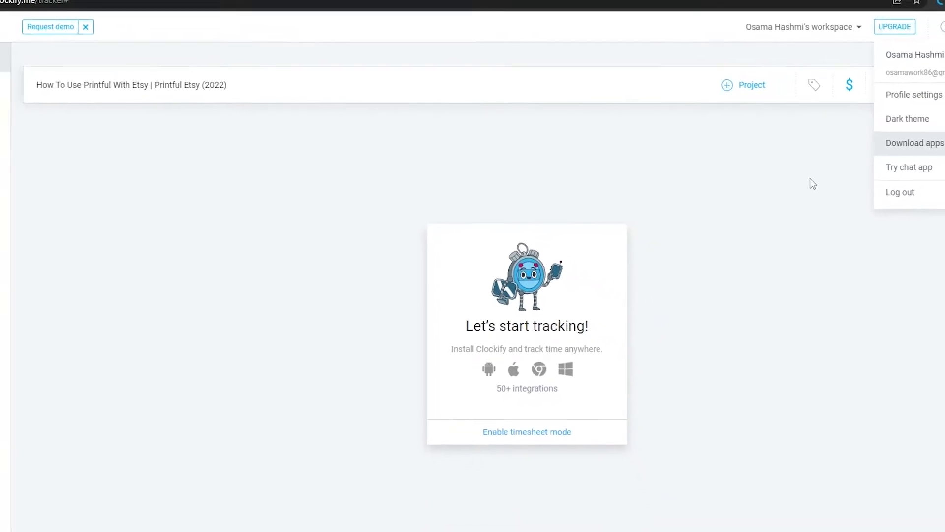
# Step: Switch to Clockify and open the profile settings to locate the API section
pyautogui.click(916, 47)
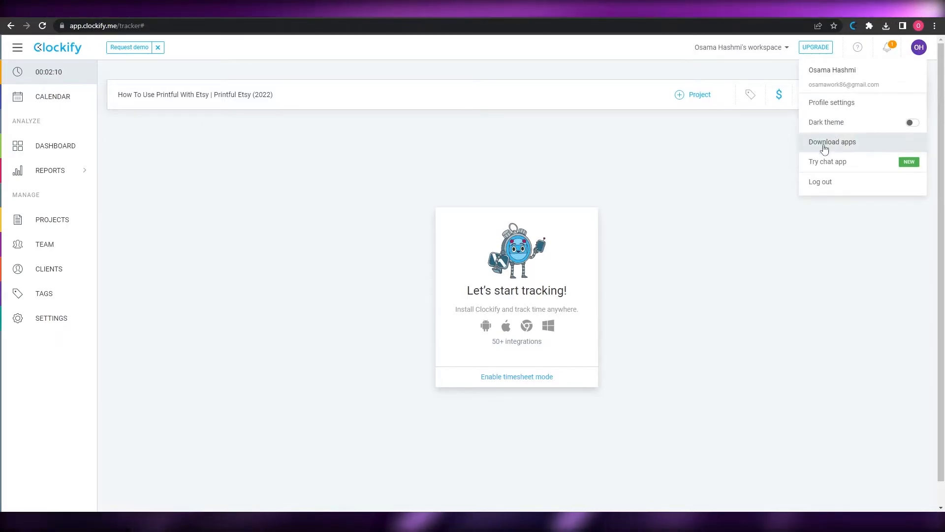
pyautogui.click(918, 49)
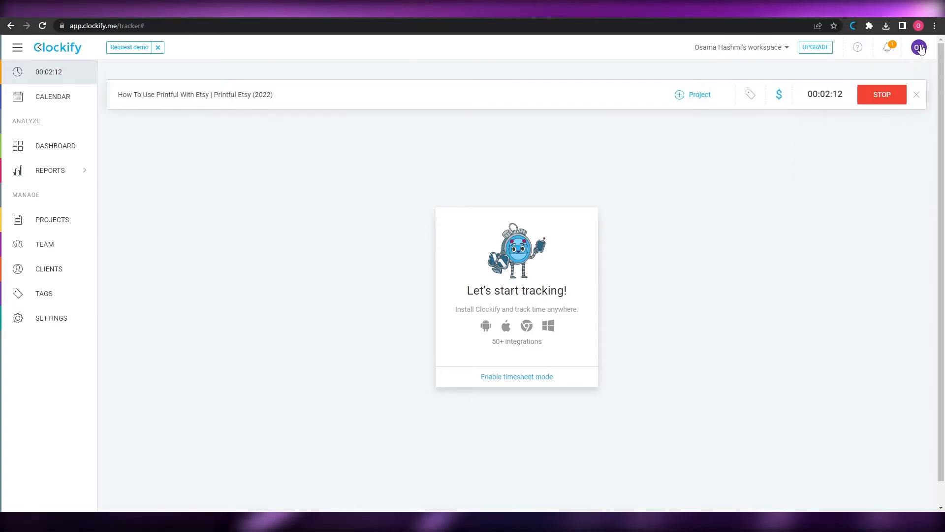
pyautogui.click(918, 49)
pyautogui.click(846, 108)
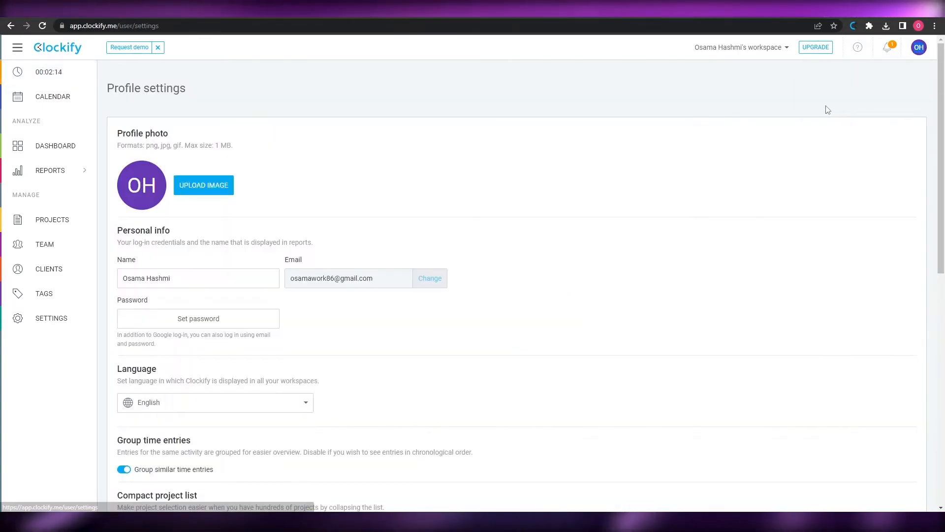
pyautogui.scroll(-2, 363, 187)
pyautogui.scroll(-8, 364, 186)
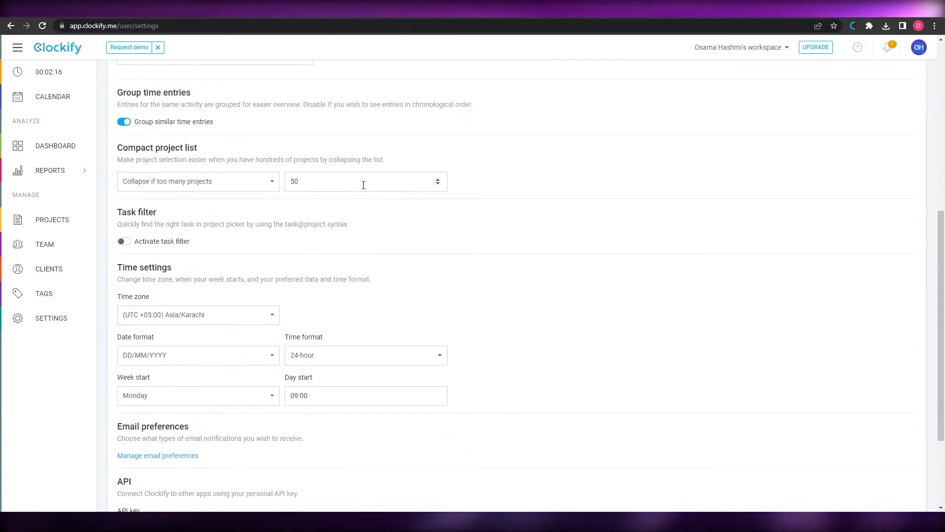
pyautogui.doubleClick(120, 351)
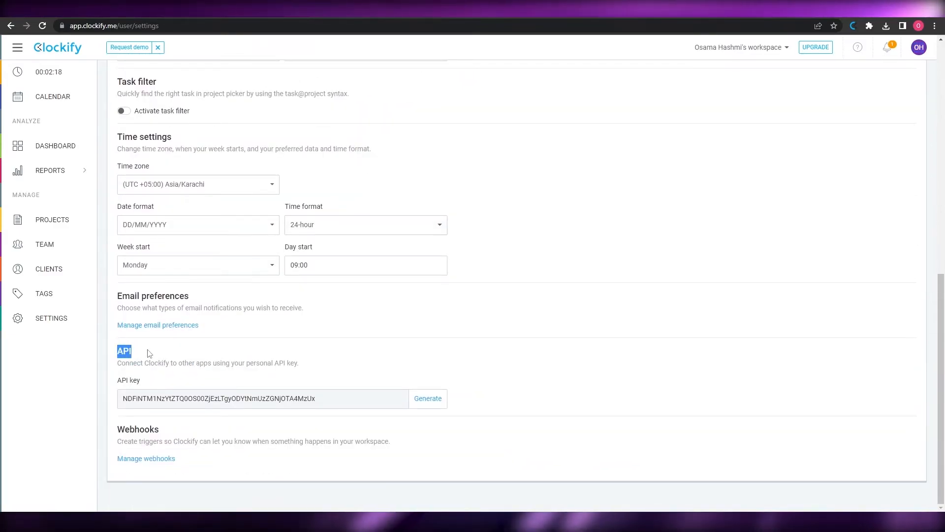
# Step: Open the Generate API key dialog, dismiss it, and copy the personal API key
pyautogui.click(421, 407)
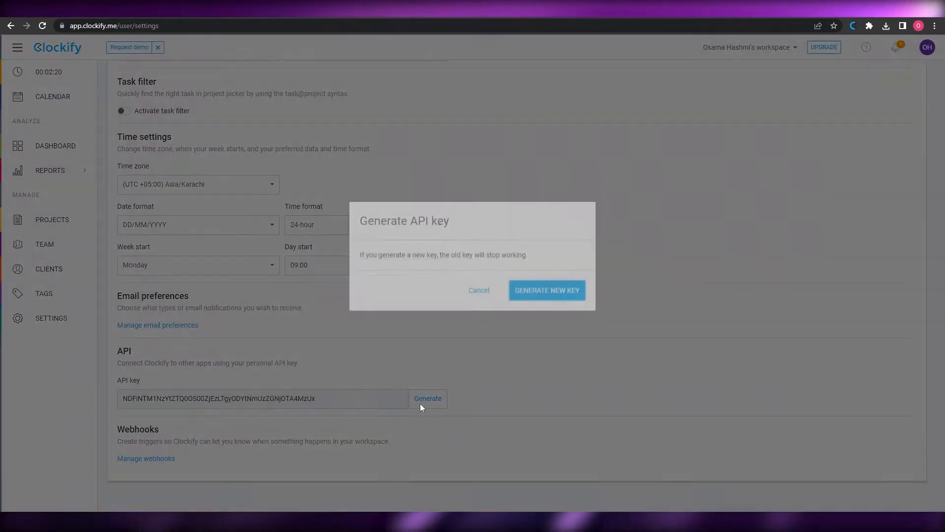
pyautogui.click(542, 310)
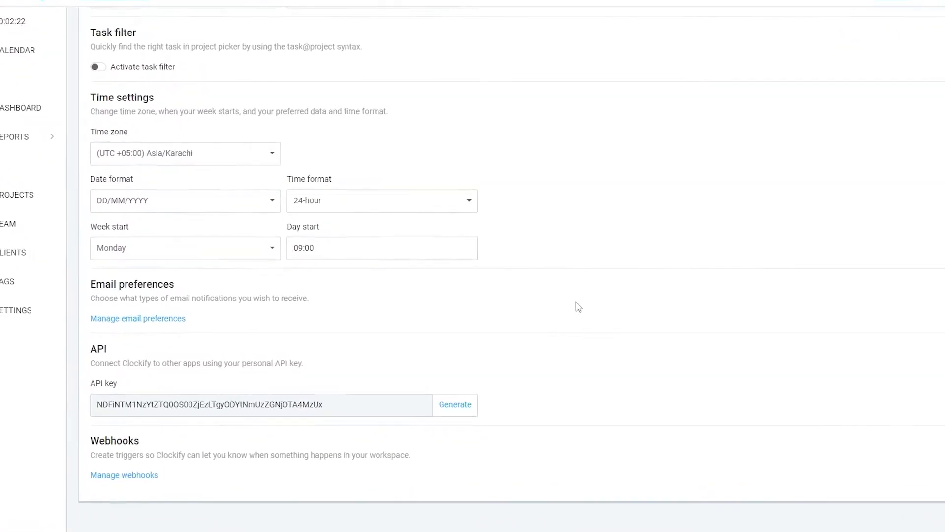
pyautogui.doubleClick(262, 403)
pyautogui.rightClick(263, 403)
pyautogui.click(294, 414)
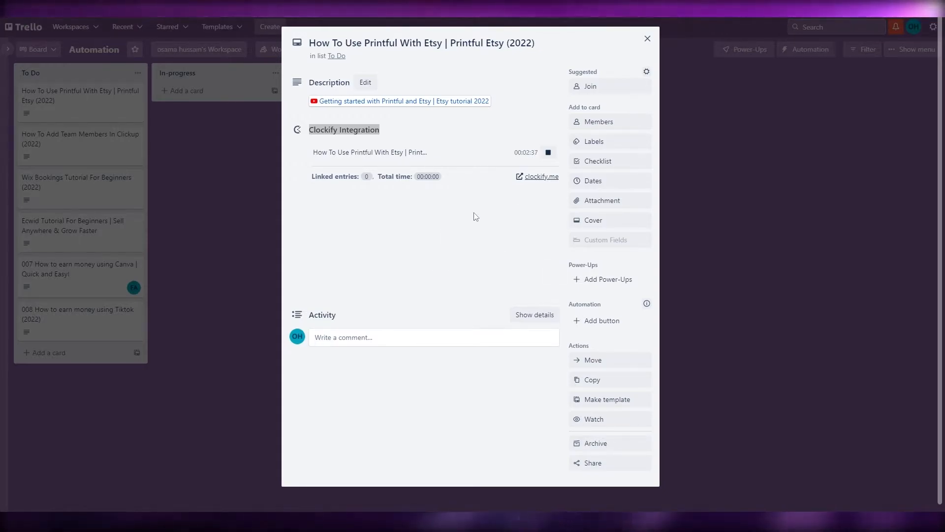
# Step: Back in Trello, examine the running timer in the Printful card's Clockify Integration section and close the card
pyautogui.doubleClick(524, 153)
pyautogui.moveTo(525, 153); pyautogui.dragTo(531, 154)
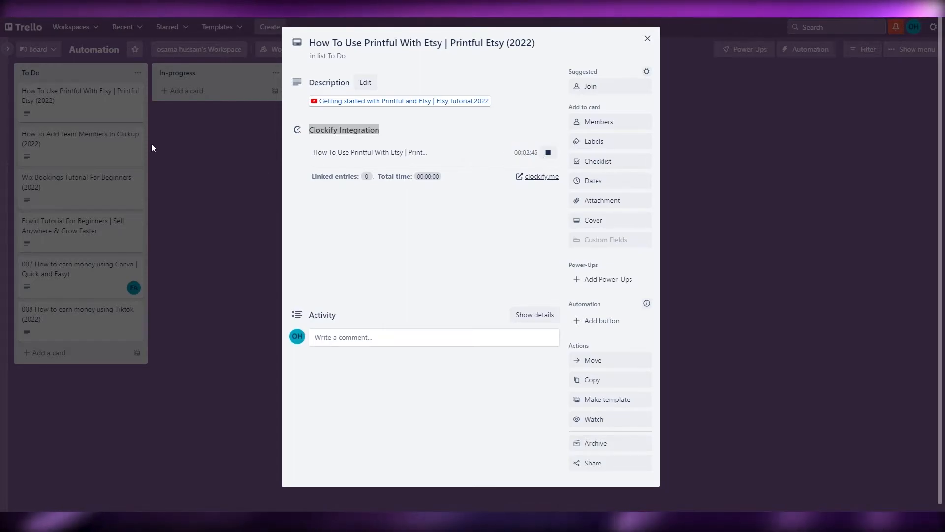
pyautogui.click(69, 142)
pyautogui.click(69, 141)
pyautogui.click(69, 142)
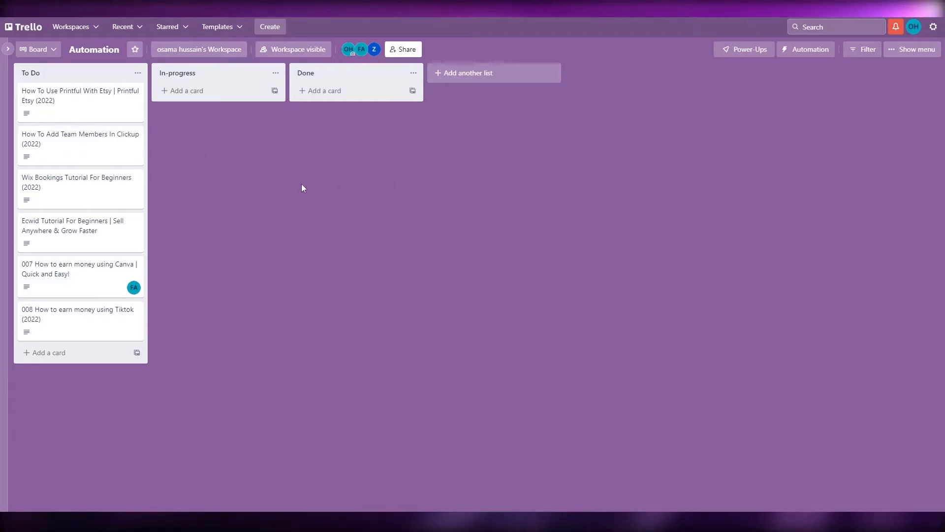
# Step: Open the "How To Add Team Members In Clickup (2022)" card and examine its linked time entries and Clockify timer settings
pyautogui.click(95, 152)
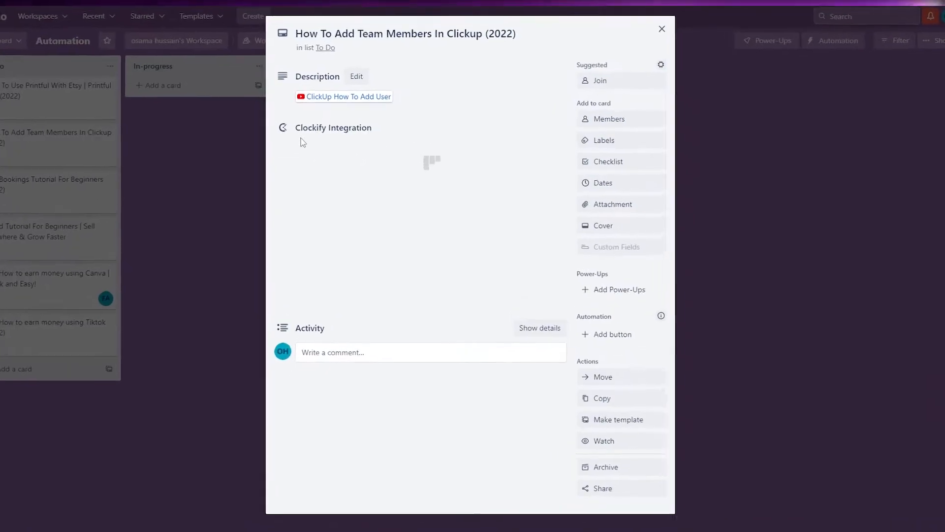
pyautogui.moveTo(297, 128); pyautogui.dragTo(373, 129)
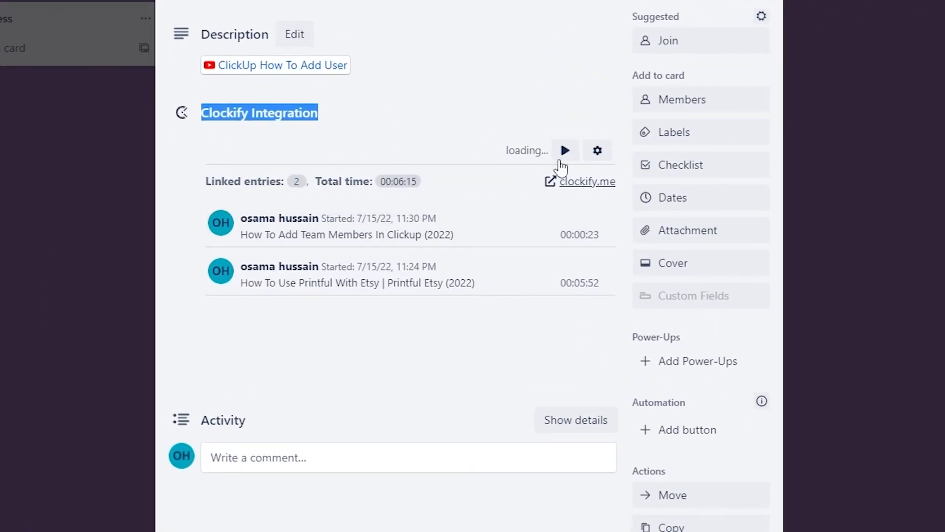
pyautogui.click(341, 260)
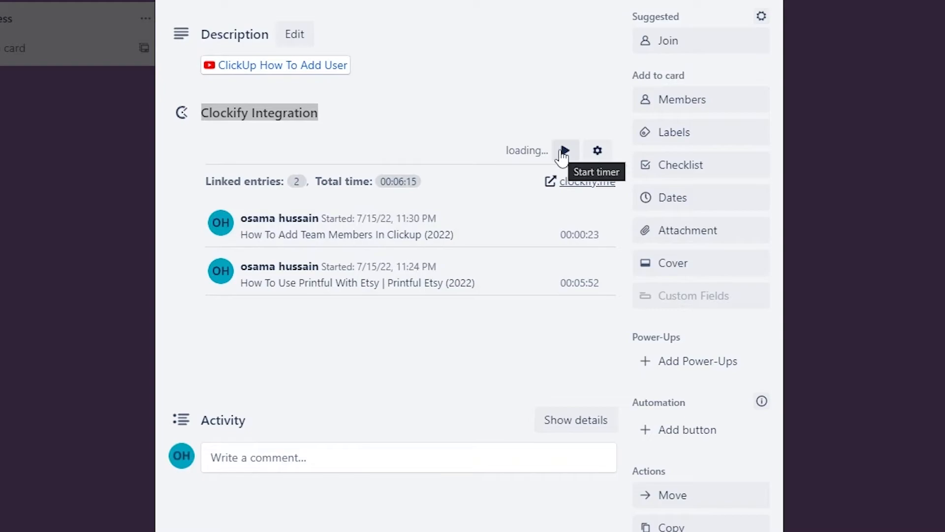
pyautogui.click(599, 152)
pyautogui.scroll(-2, 217, 241)
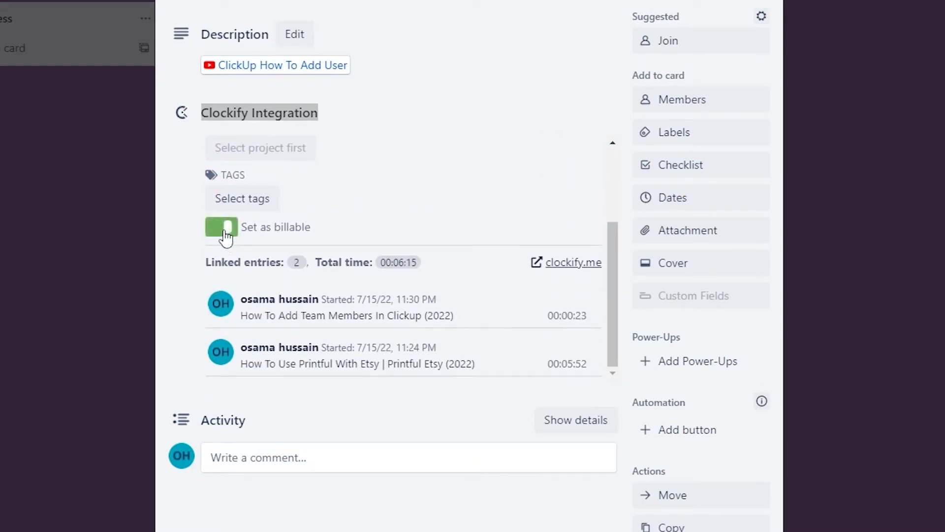
pyautogui.scroll(3, 419, 236)
pyautogui.click(591, 155)
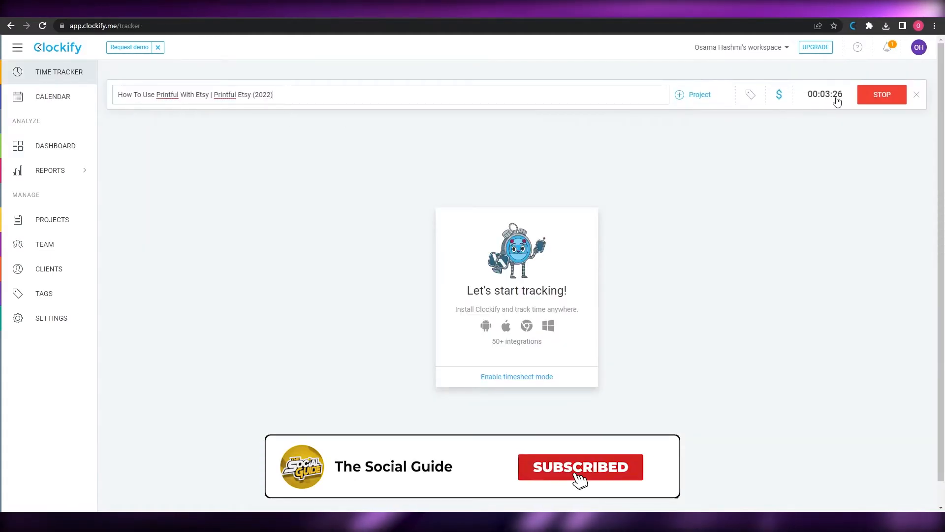
# Step: Switch to Clockify and review the dashboard and the summary report
pyautogui.click(67, 157)
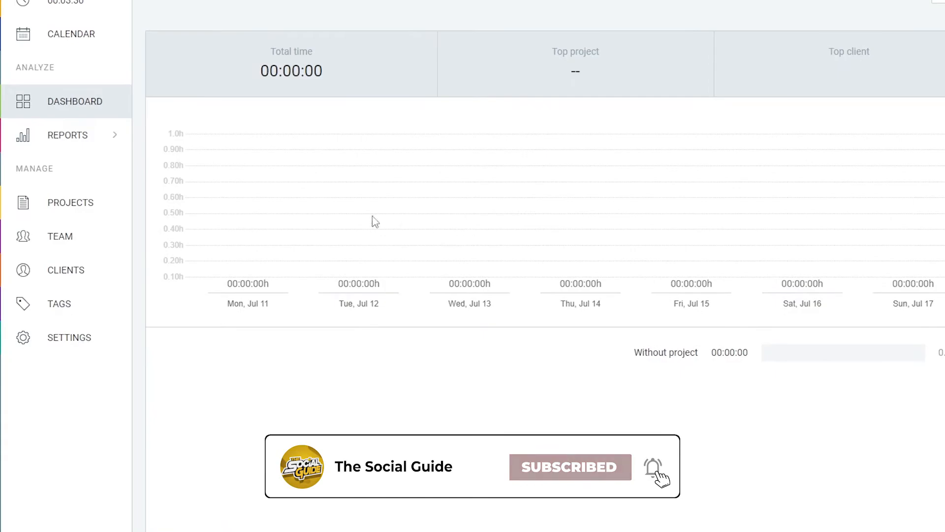
pyautogui.click(101, 134)
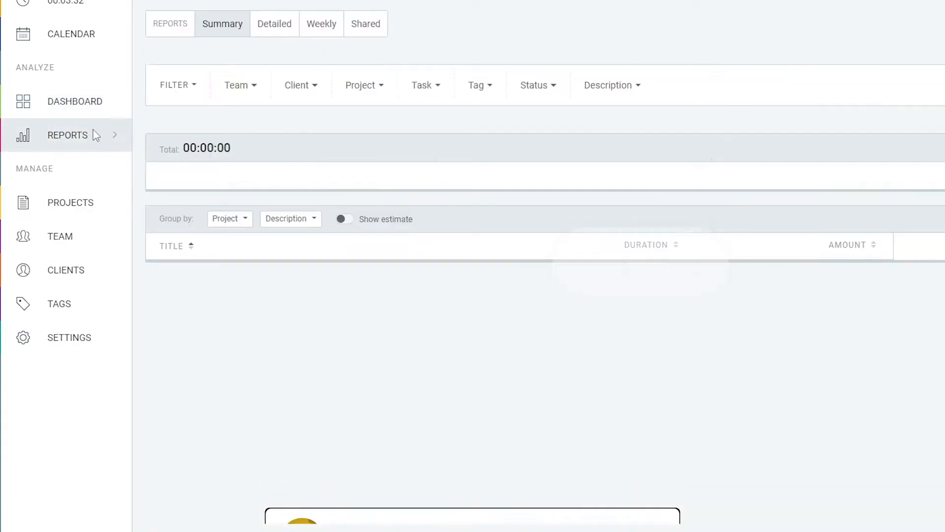
pyautogui.scroll(-3, 561, 305)
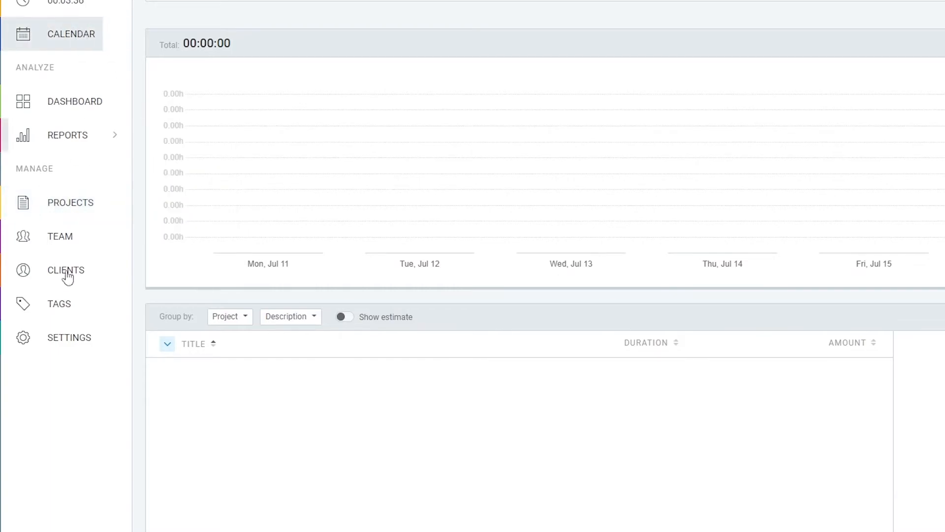
# Step: Create a public project named "Automations" with no template and assign it to a newly added client
pyautogui.click(72, 196)
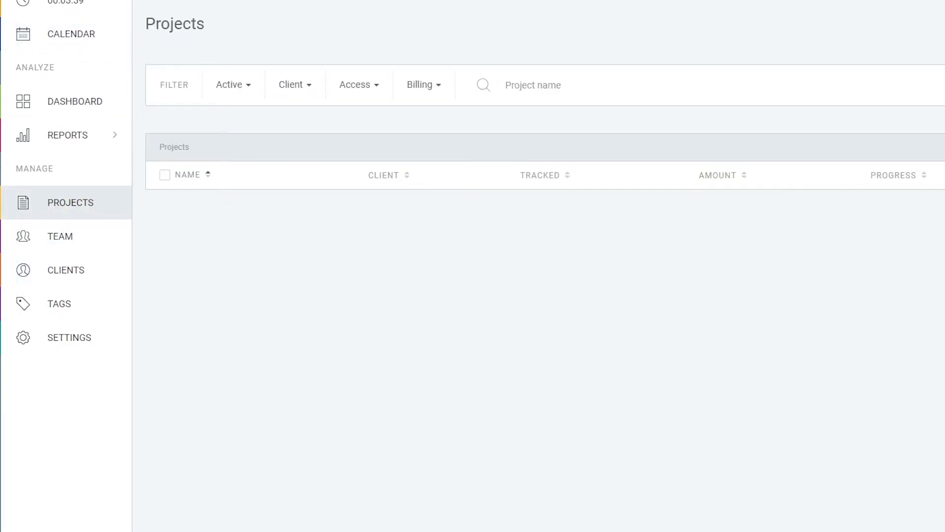
pyautogui.click(927, 46)
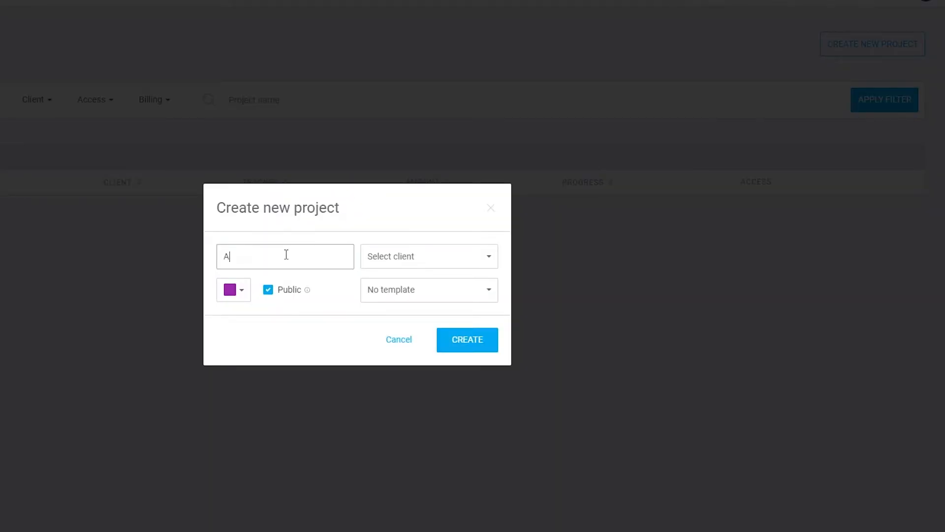
pyautogui.write('Automations')
pyautogui.click(238, 293)
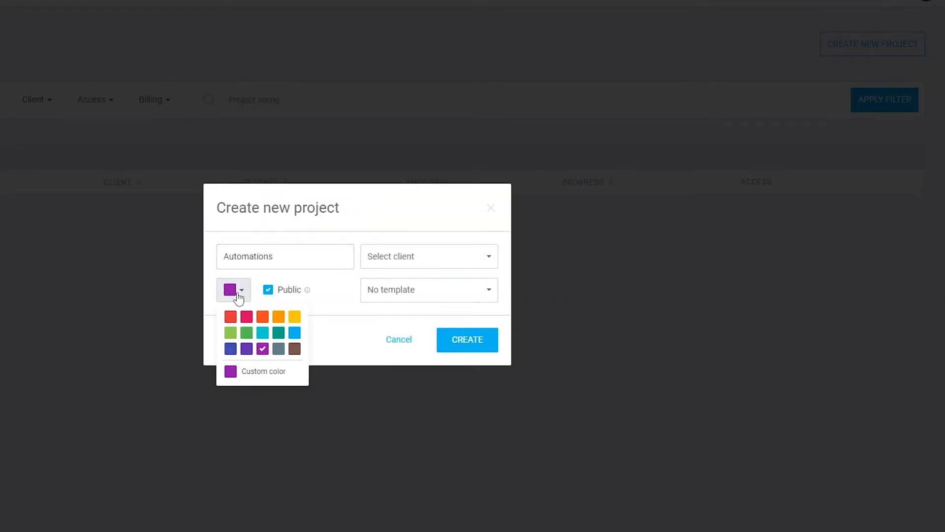
pyautogui.click(238, 294)
pyautogui.click(482, 253)
pyautogui.click(455, 291)
pyautogui.click(460, 264)
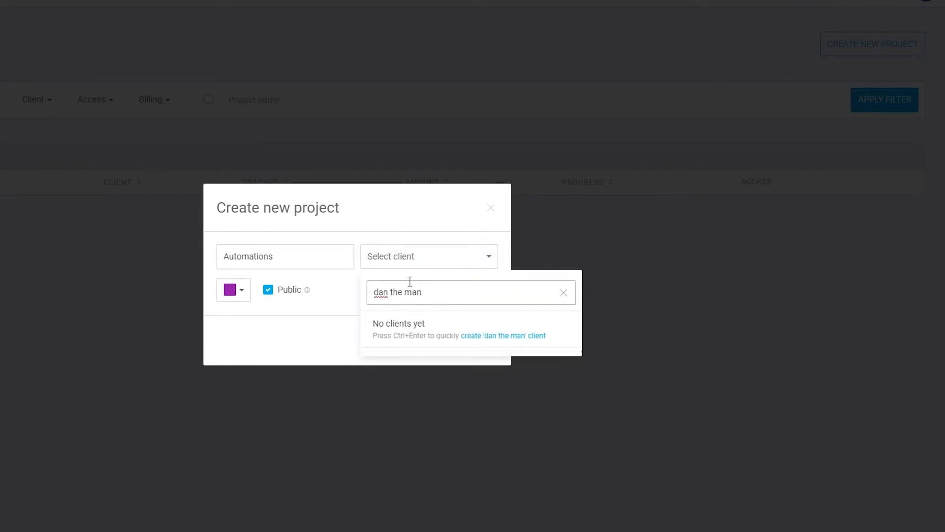
pyautogui.hotkey('ctrl', 'Return')
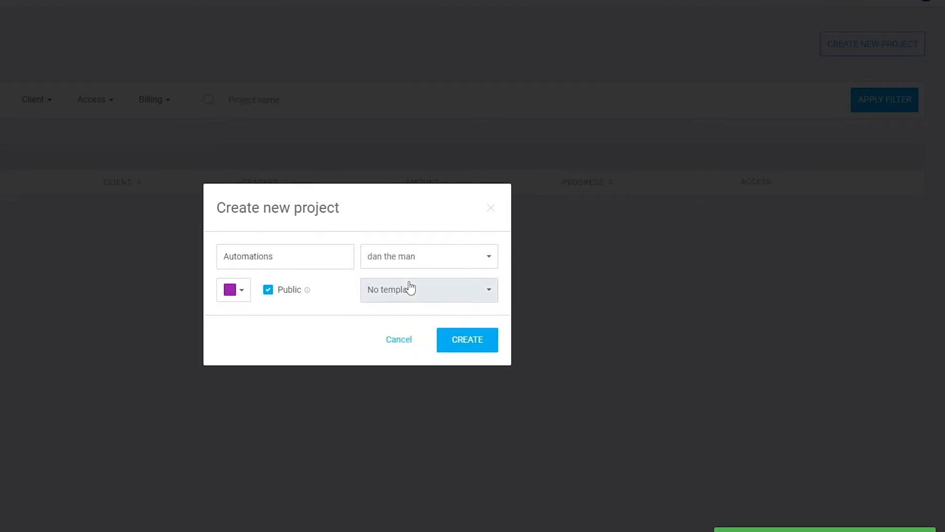
pyautogui.click(463, 339)
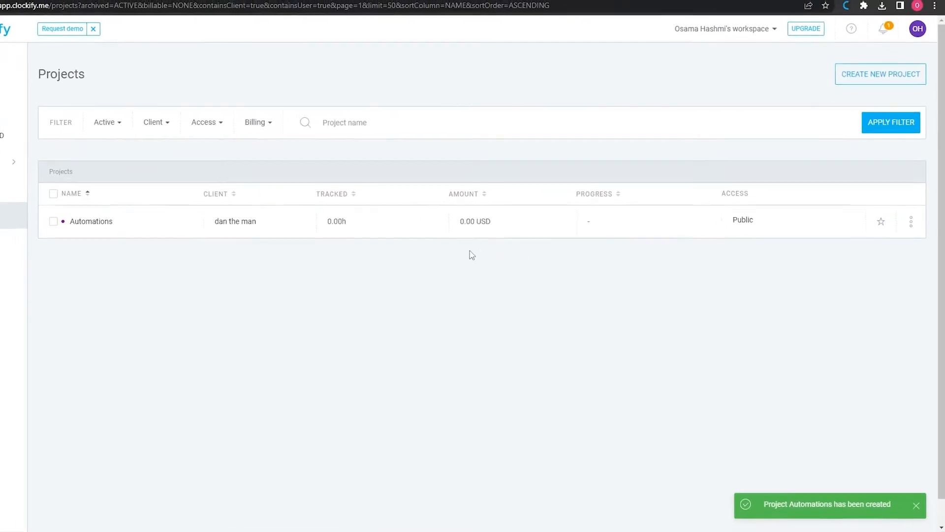
# Step: Check the dashboard and look up the running Printful entry in the weekly calendar
pyautogui.moveTo(58, 166)
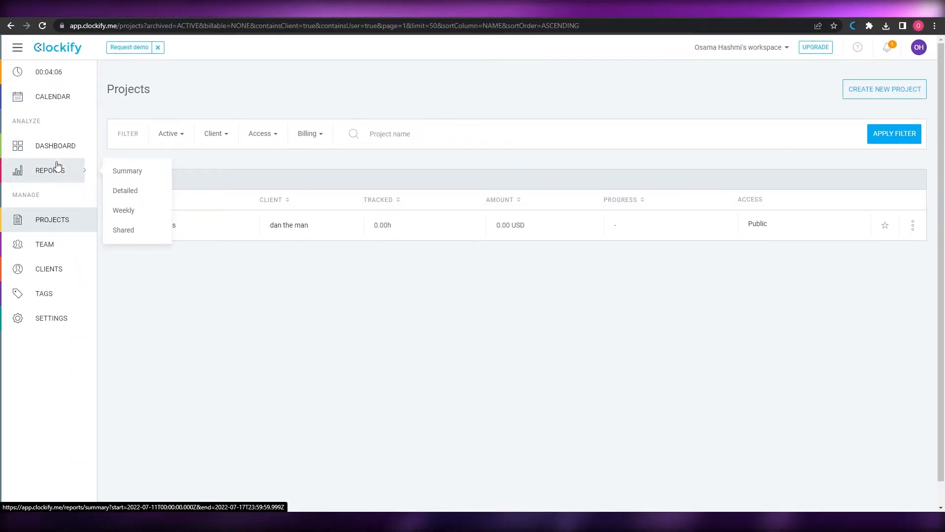
pyautogui.click(55, 146)
pyautogui.click(52, 96)
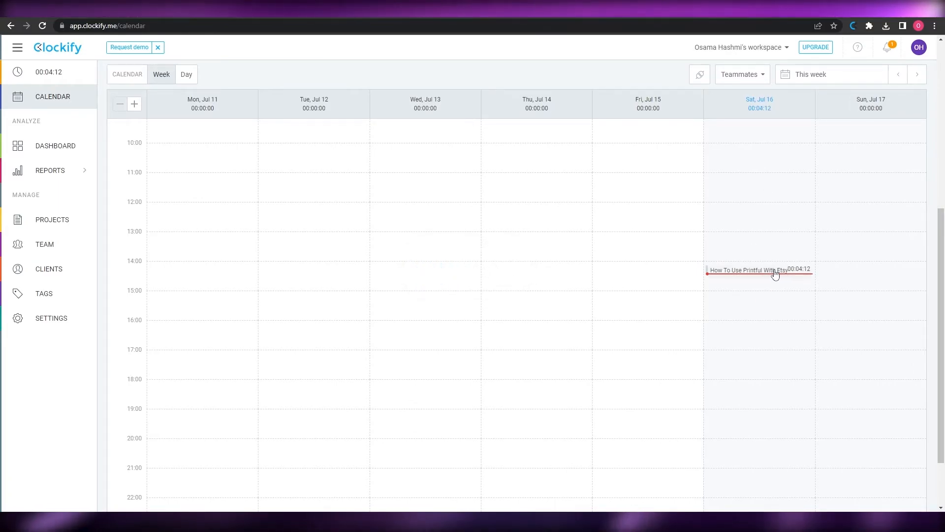
# Step: Assign the Automations project to the running "How To Use Printful With Etsy | Printful Etsy (2022)" entry in the time tracker
pyautogui.click(48, 71)
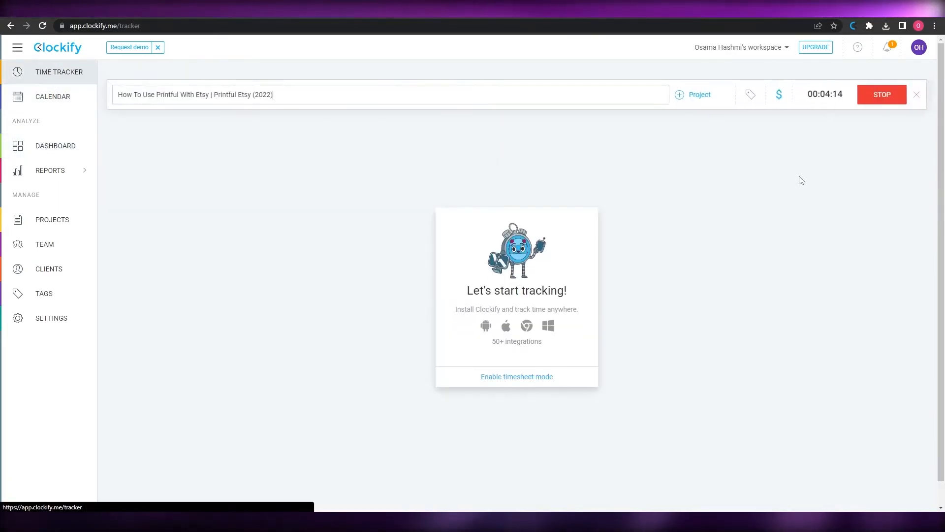
pyautogui.click(682, 97)
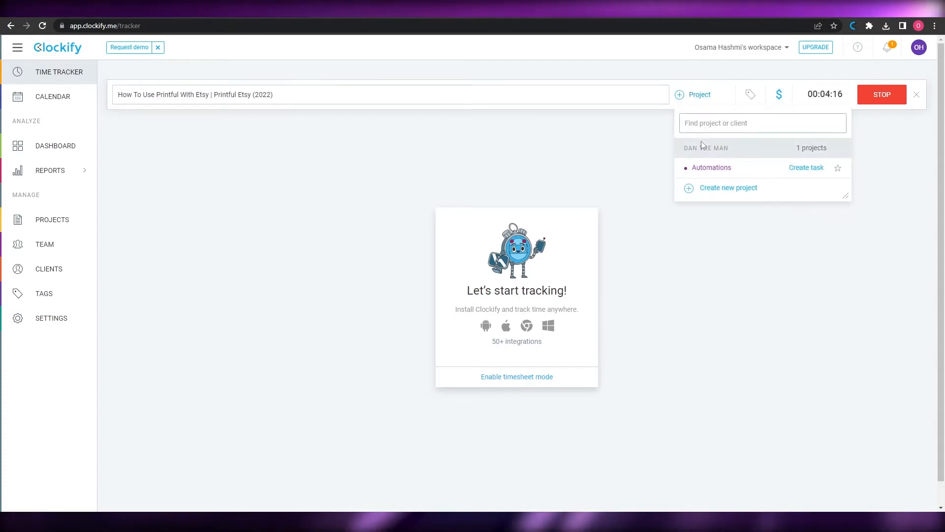
pyautogui.click(711, 169)
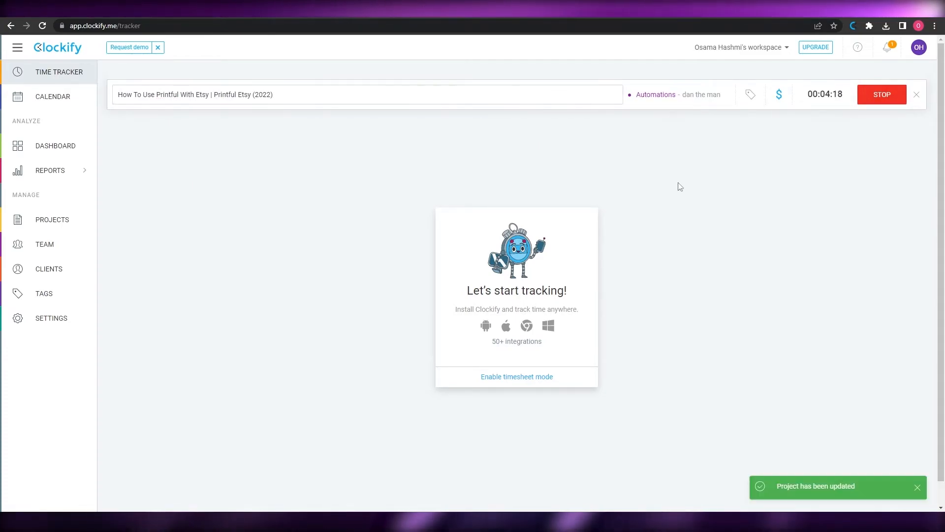
pyautogui.click(778, 96)
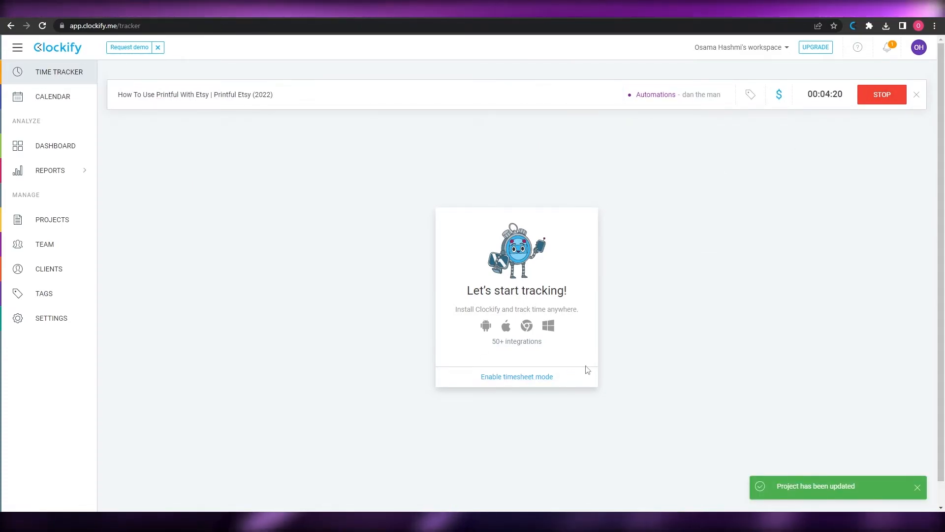
# Step: Enable timesheet mode and dismiss the Email updates notification
pyautogui.click(511, 377)
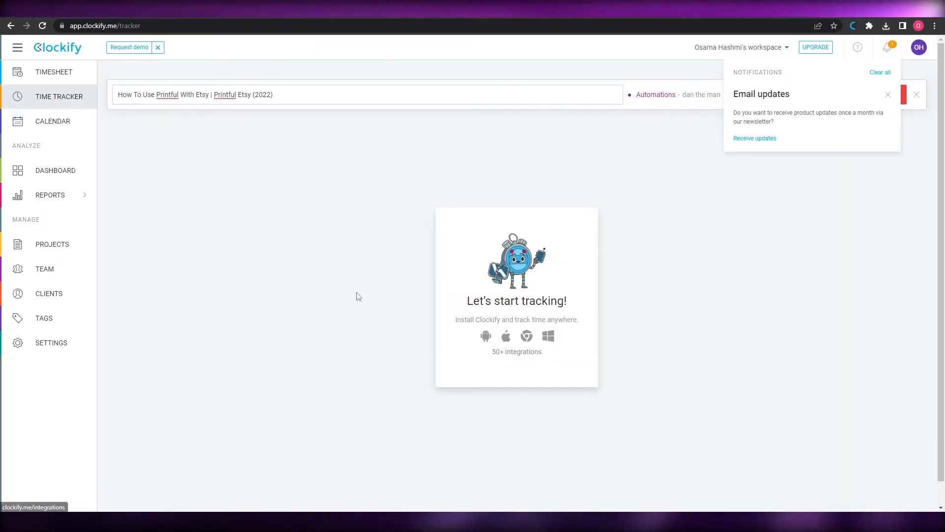
pyautogui.click(888, 95)
pyautogui.click(842, 163)
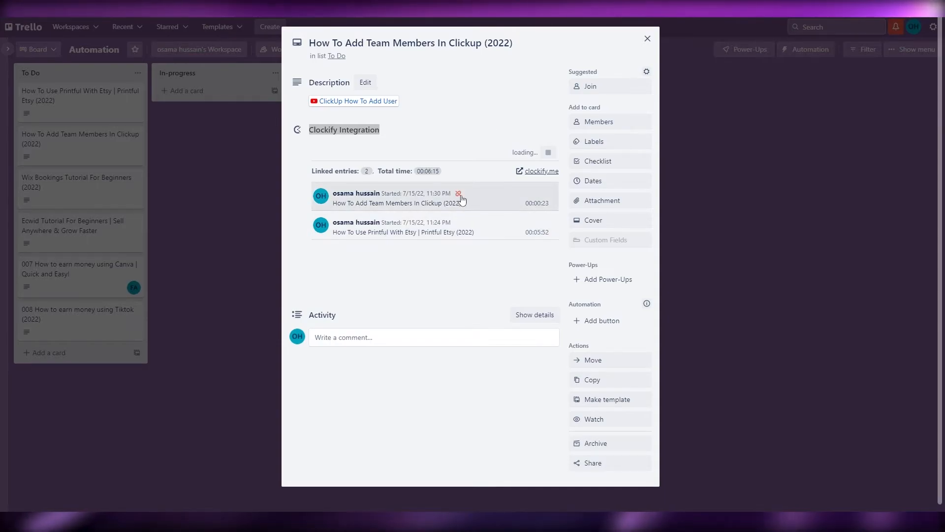
# Step: Inspect the Clockify project, task, tags and billable options on the "How To Use Printful With Etsy | Printful Etsy (2022)" card
pyautogui.click(647, 38)
pyautogui.click(95, 108)
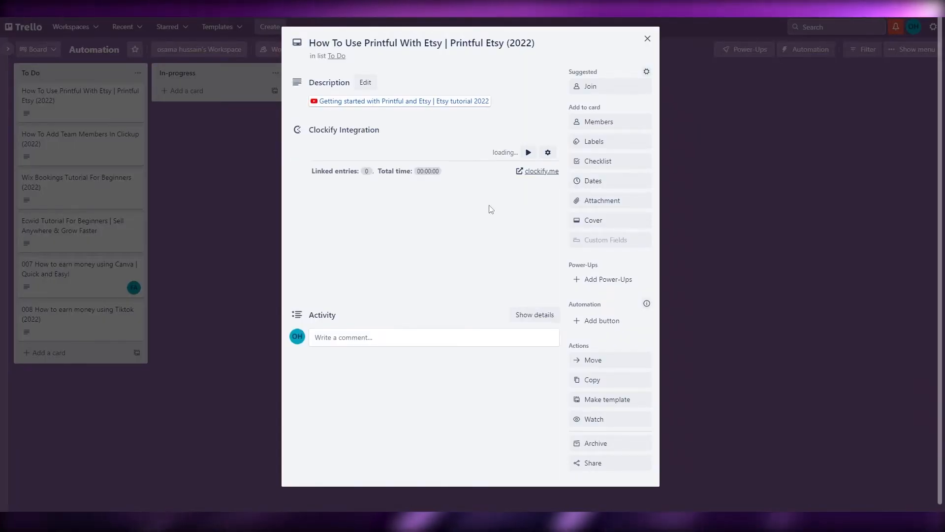
pyautogui.click(548, 152)
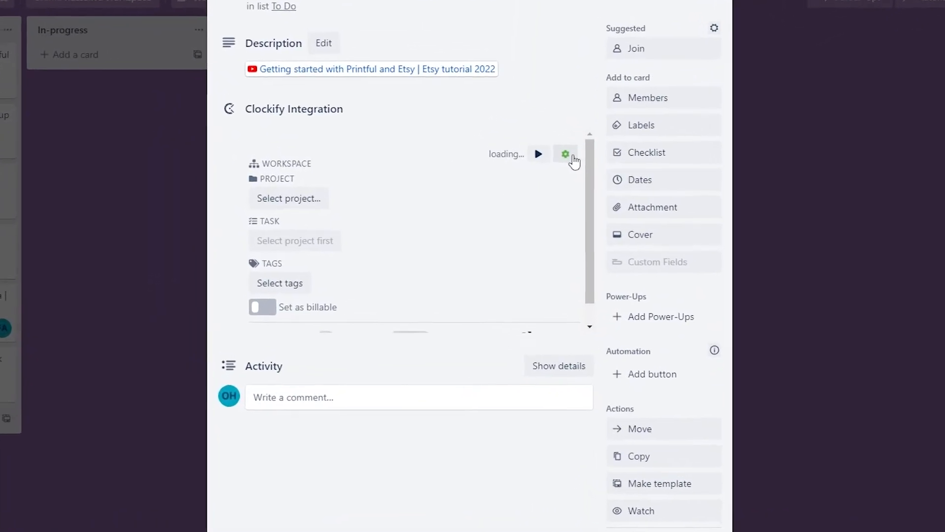
pyautogui.click(555, 157)
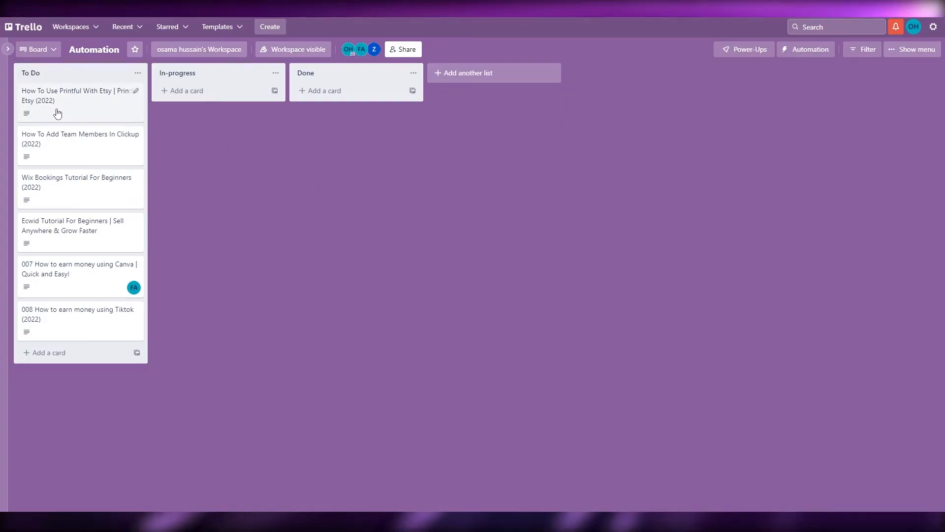
pyautogui.click(58, 113)
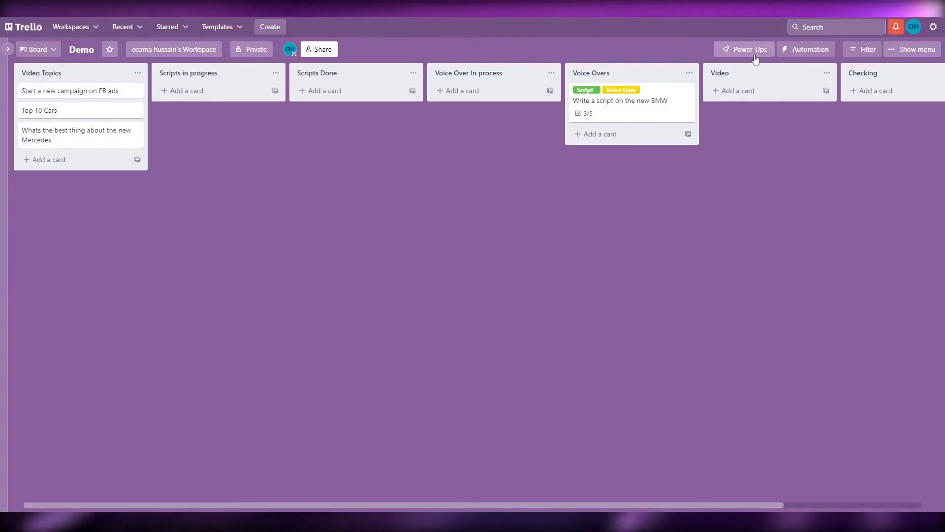
# Step: Find the Clockify Integration for Trello Power-Up by searching "cloc" and add it to the Demo board
pyautogui.click(751, 53)
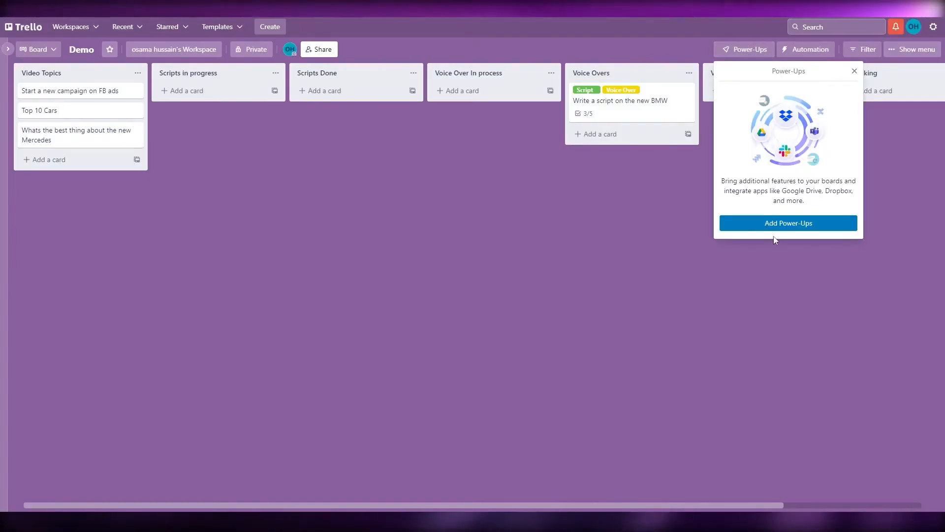
pyautogui.click(775, 226)
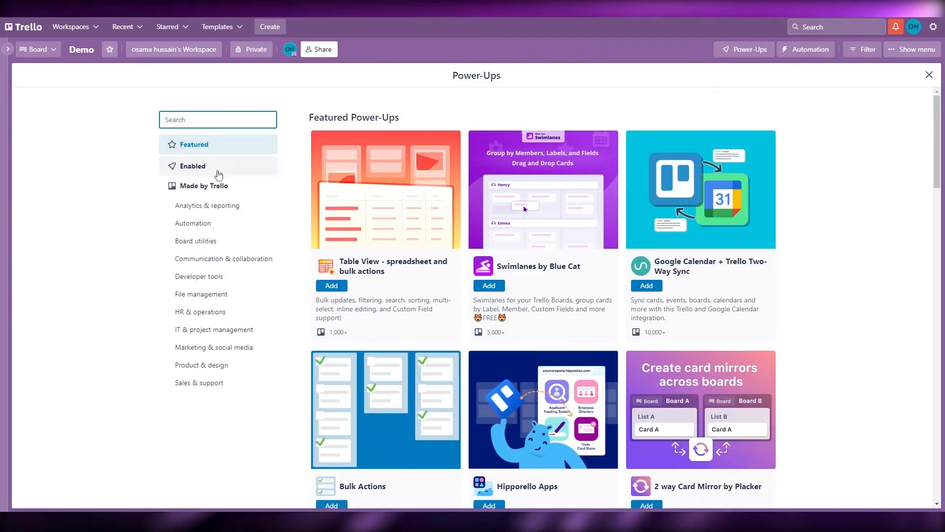
pyautogui.click(206, 166)
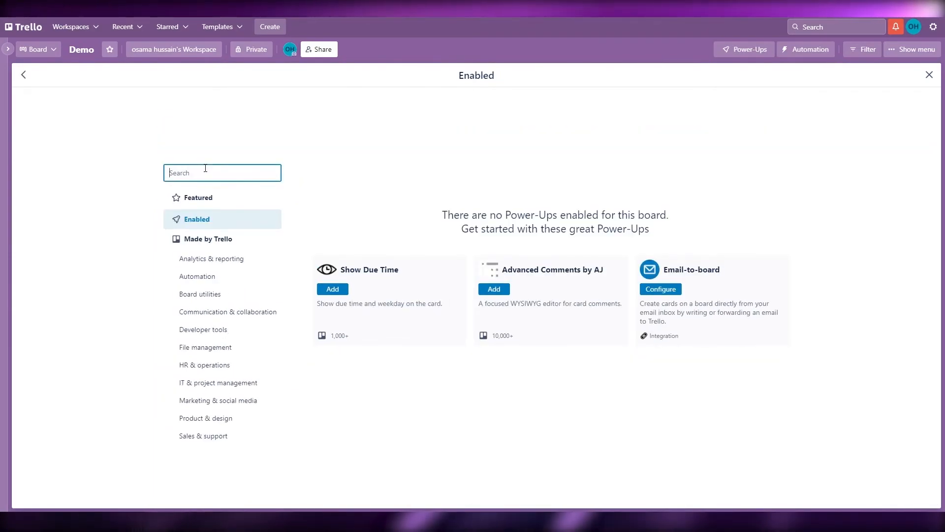
pyautogui.write('cloc')
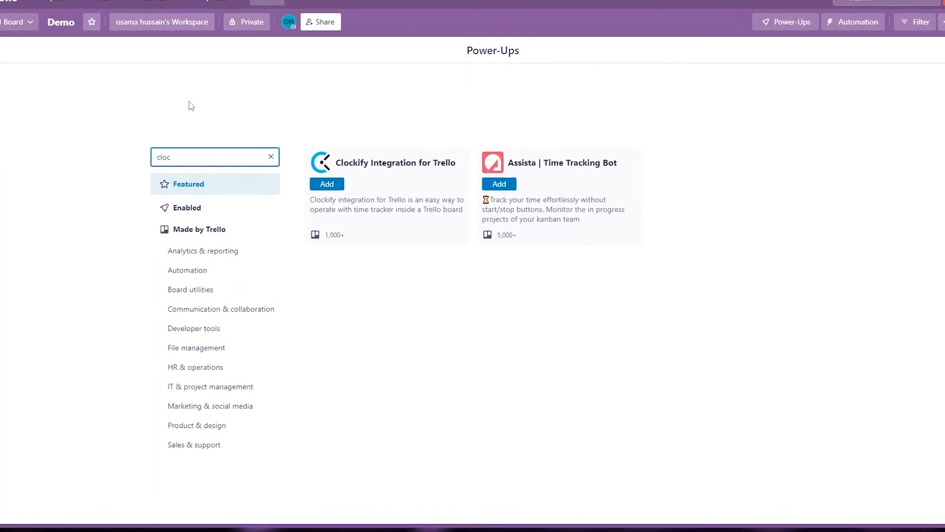
pyautogui.click(326, 197)
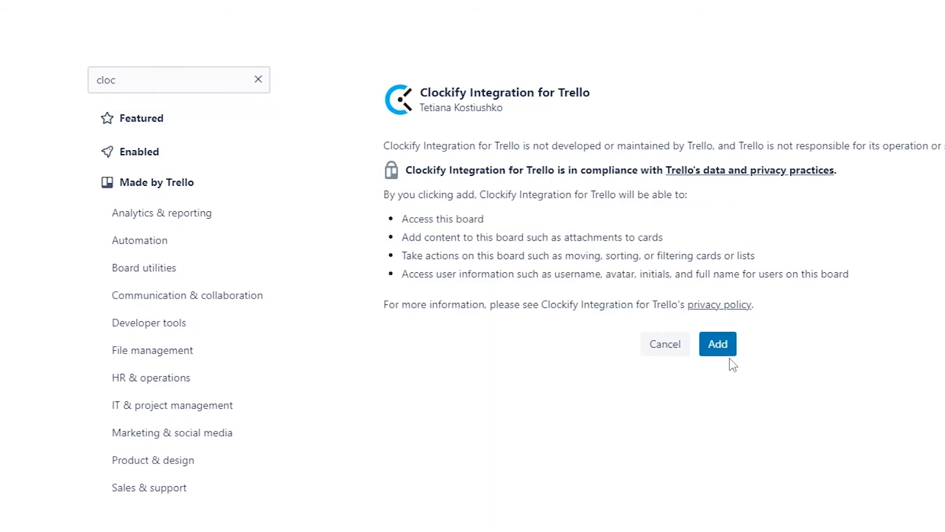
pyautogui.click(718, 344)
pyautogui.click(148, 152)
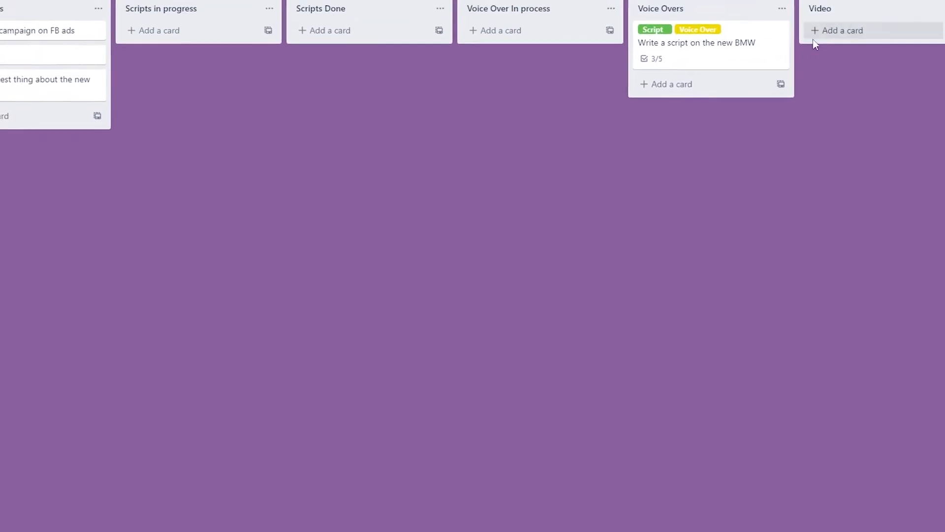
# Step: Open the Clockify Power-Up settings from the "Start a new campaign on FB ads" card to reach the Clockify API Token field
pyautogui.click(58, 97)
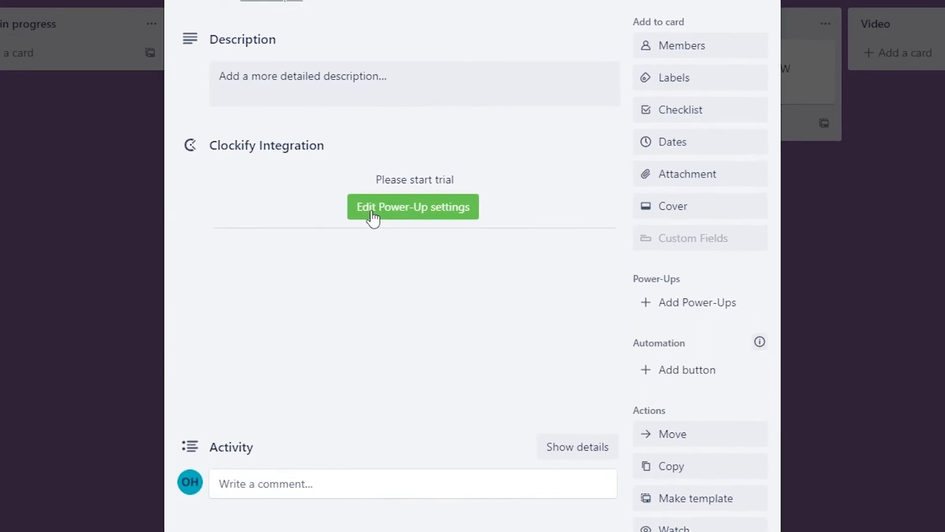
pyautogui.click(399, 221)
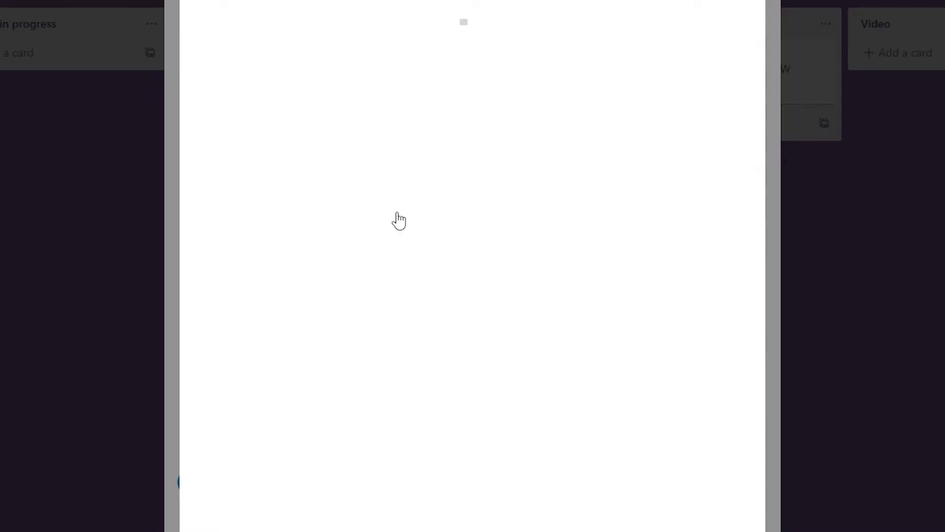
pyautogui.click(223, 79)
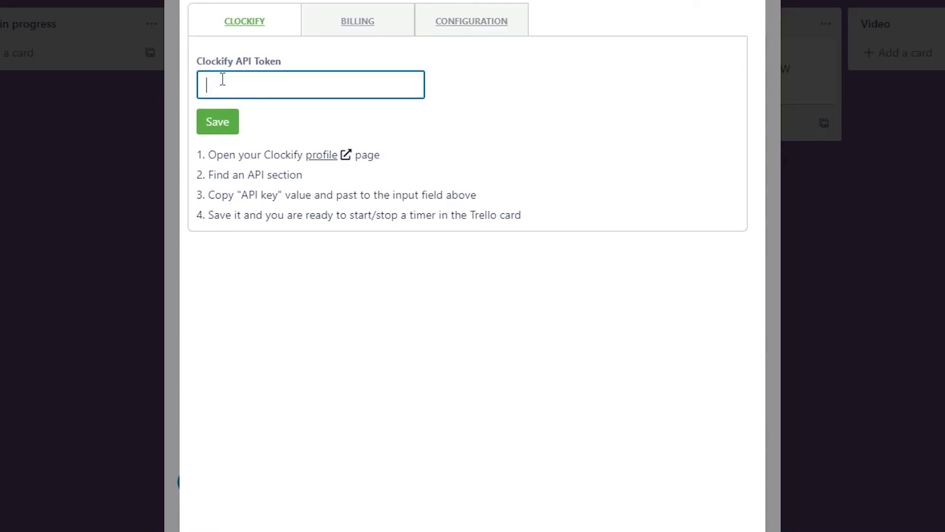
pyautogui.click(200, 64)
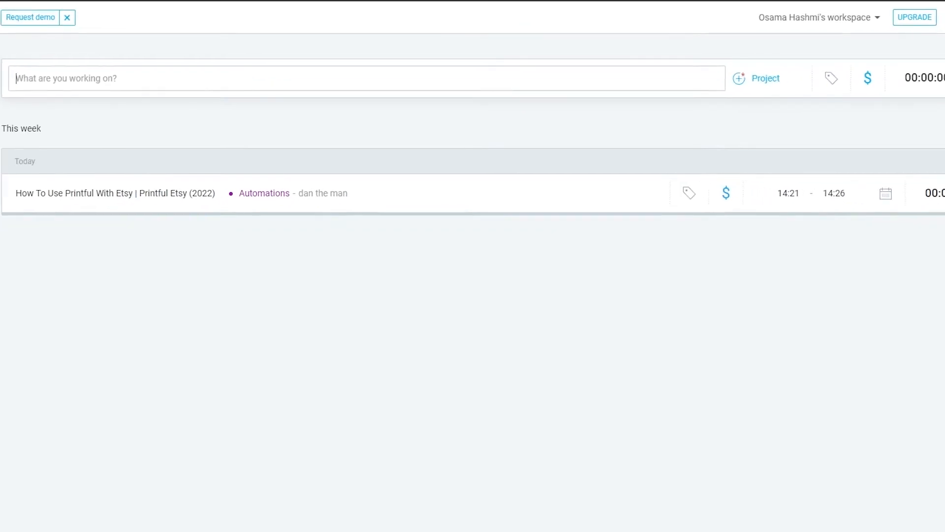
# Step: Generate a new API key in the Clockify profile settings and copy it
pyautogui.click(857, 99)
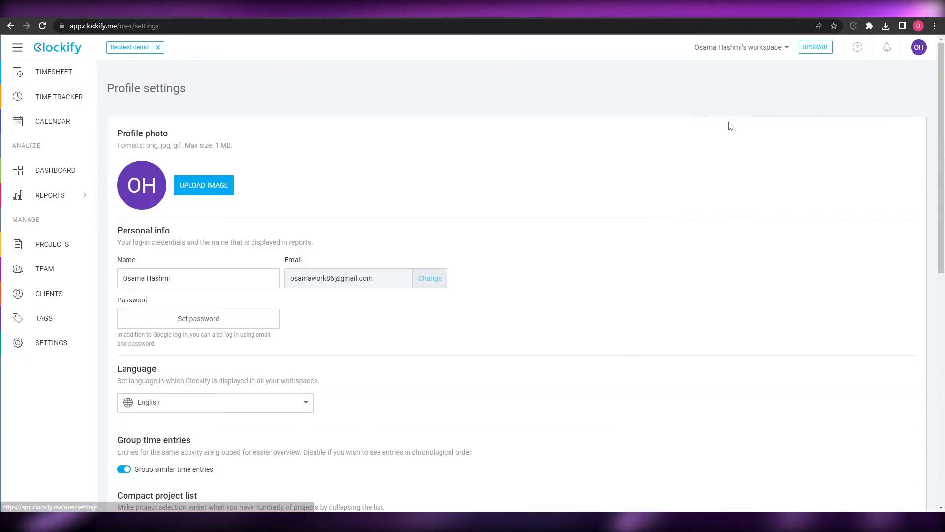
pyautogui.scroll(-10, 299, 348)
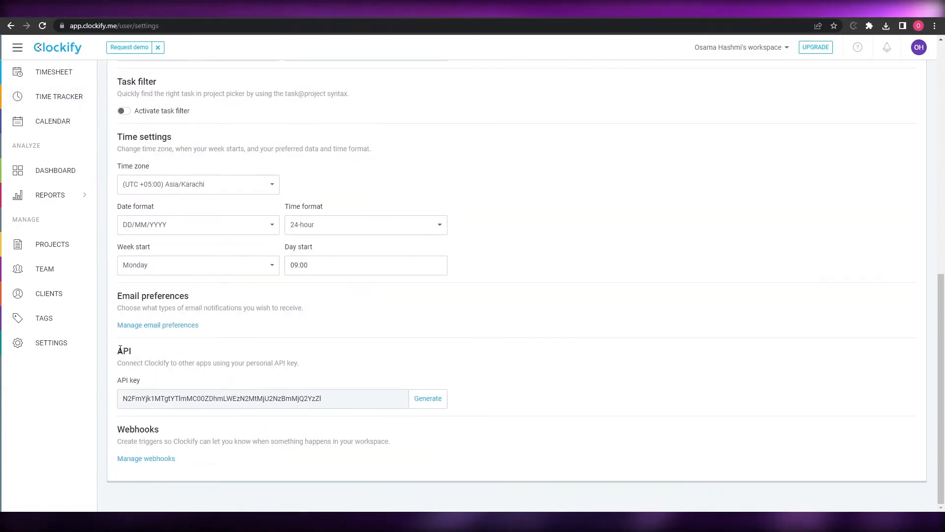
pyautogui.click(429, 399)
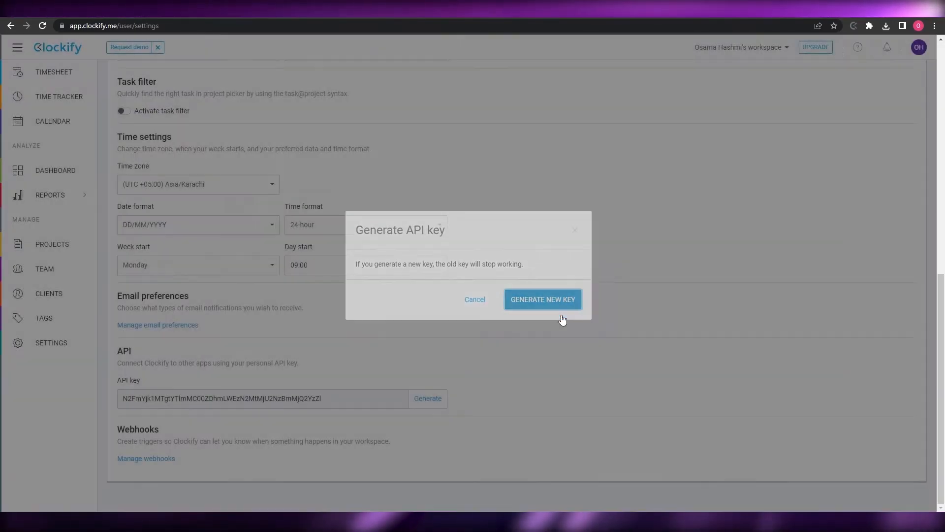
pyautogui.click(561, 311)
pyautogui.doubleClick(355, 400)
pyautogui.rightClick(354, 401)
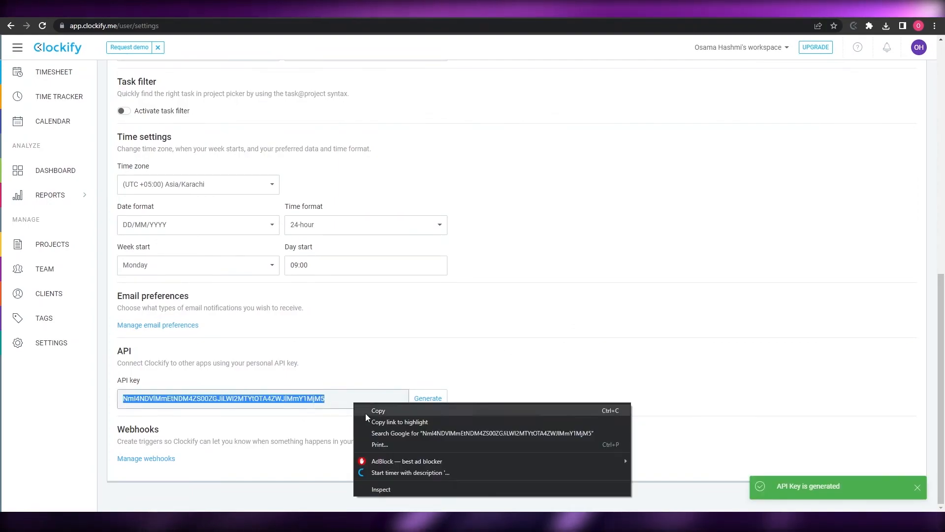
pyautogui.click(391, 412)
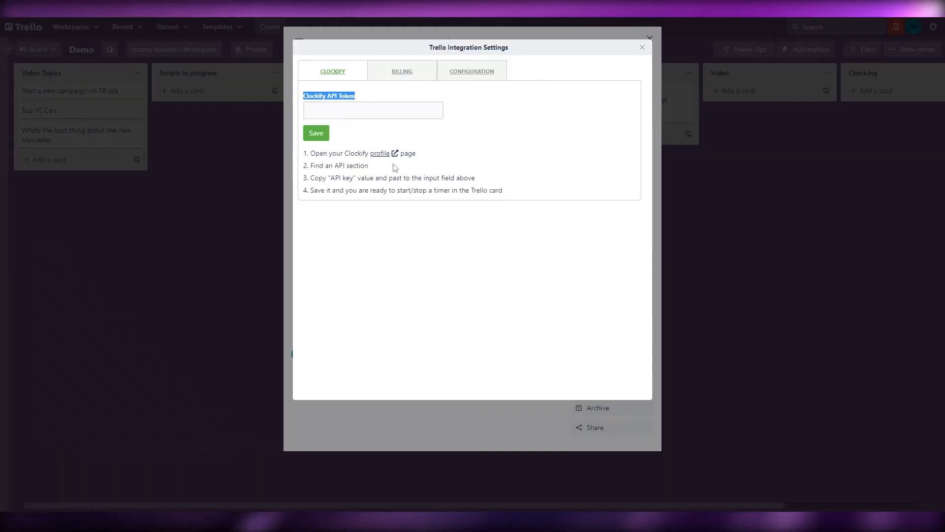
# Step: Paste the Clockify API token into the Trello Integration Settings and save it
pyautogui.click(359, 111)
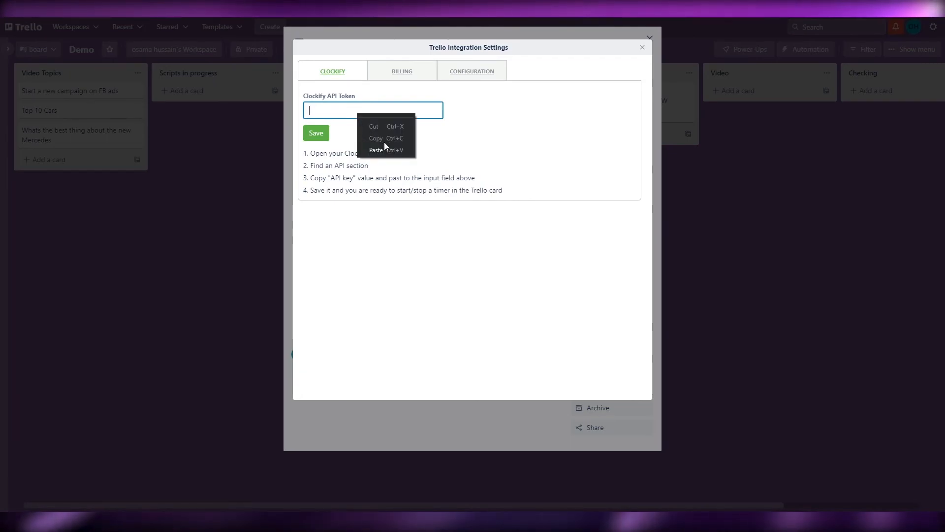
pyautogui.click(376, 150)
pyautogui.click(313, 137)
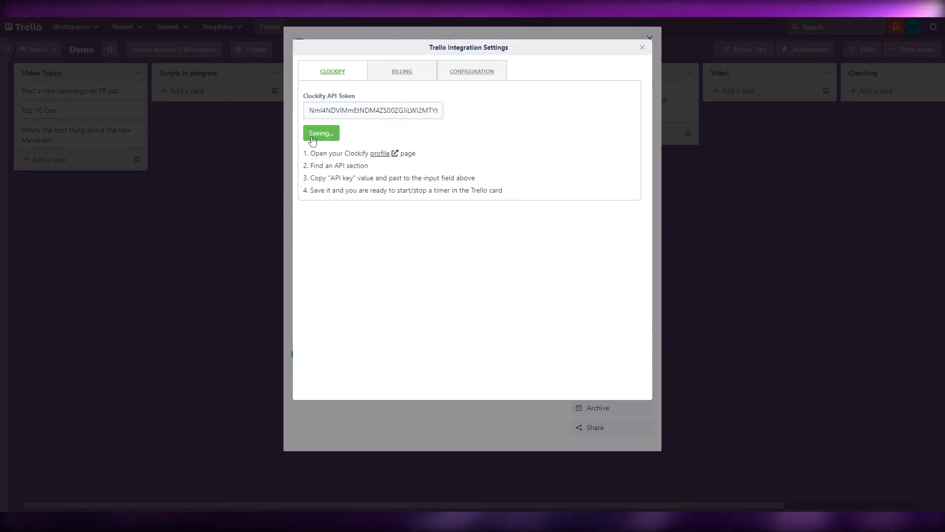
# Step: Review the Power-Up's billing and configuration settings and the connected Clockify account
pyautogui.click(415, 79)
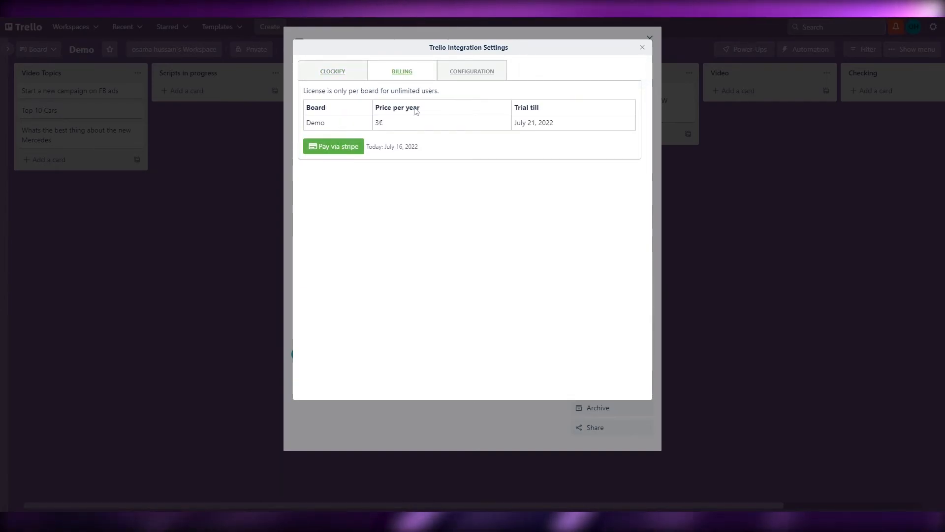
pyautogui.click(472, 71)
pyautogui.click(327, 77)
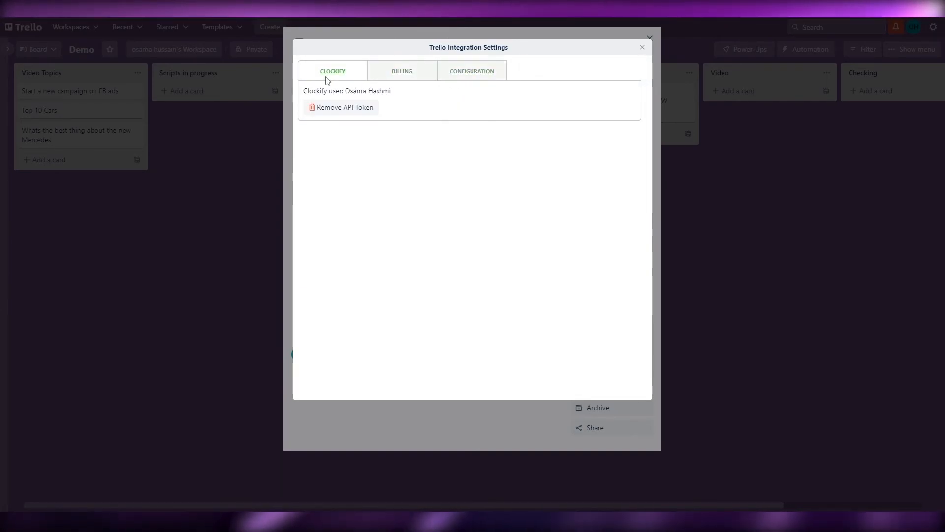
# Step: Start the Clockify timer on the "Start a new campaign on FB ads" card and check it in the Clockify browser extension
pyautogui.click(642, 47)
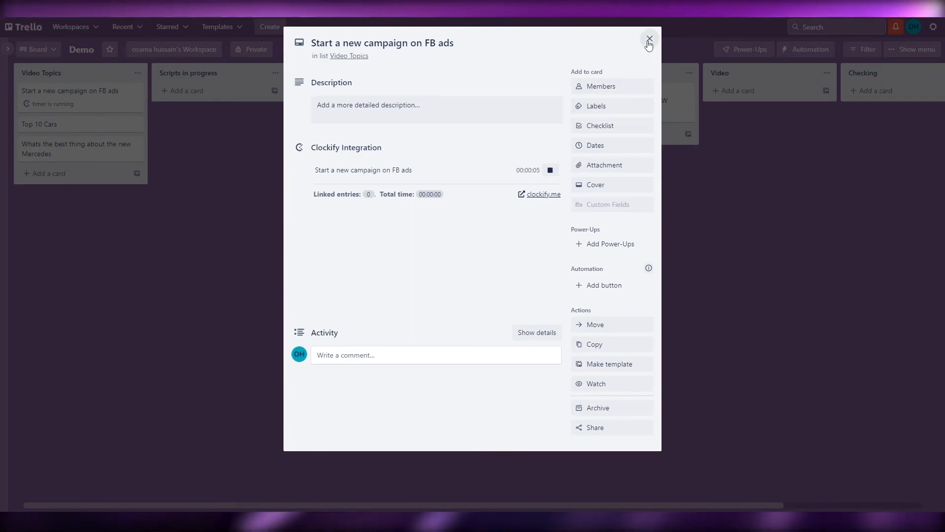
pyautogui.click(270, 153)
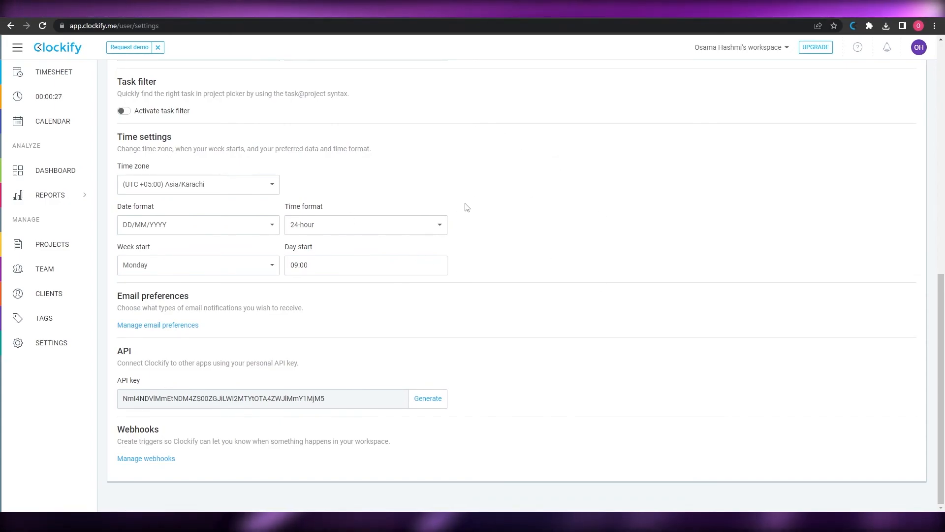
pyautogui.click(853, 26)
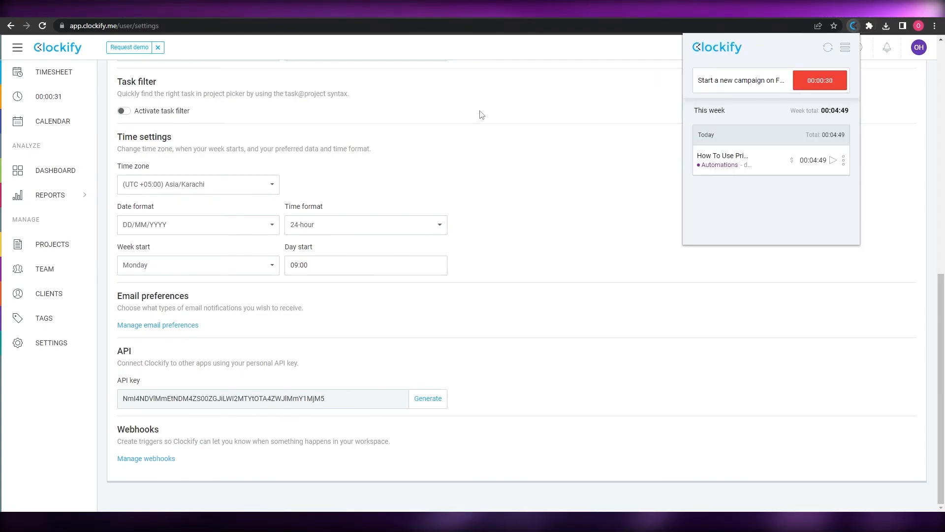
# Step: Examine the linked time entries and the timer and add-time actions on the "How To Add Team Members In Clickup (2022)" card
pyautogui.click(237, 9)
pyautogui.click(203, 164)
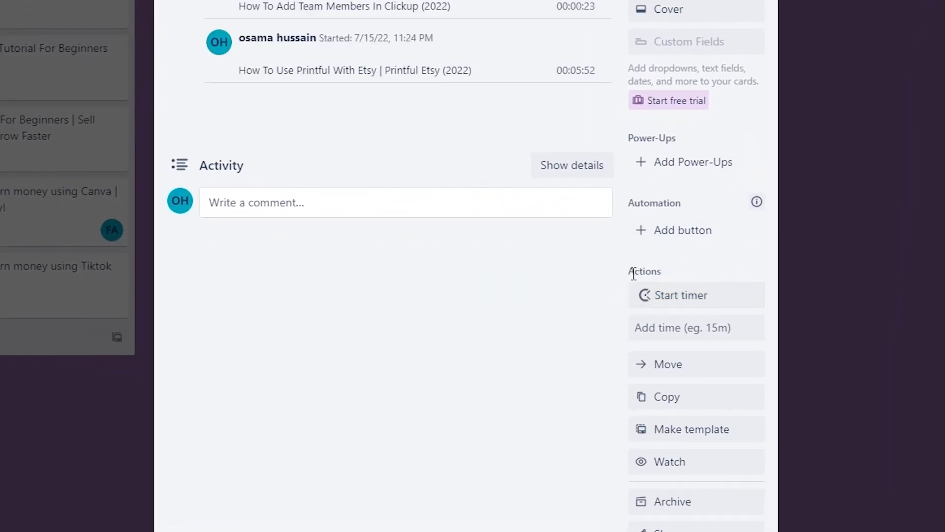
pyautogui.scroll(-2, 532, 304)
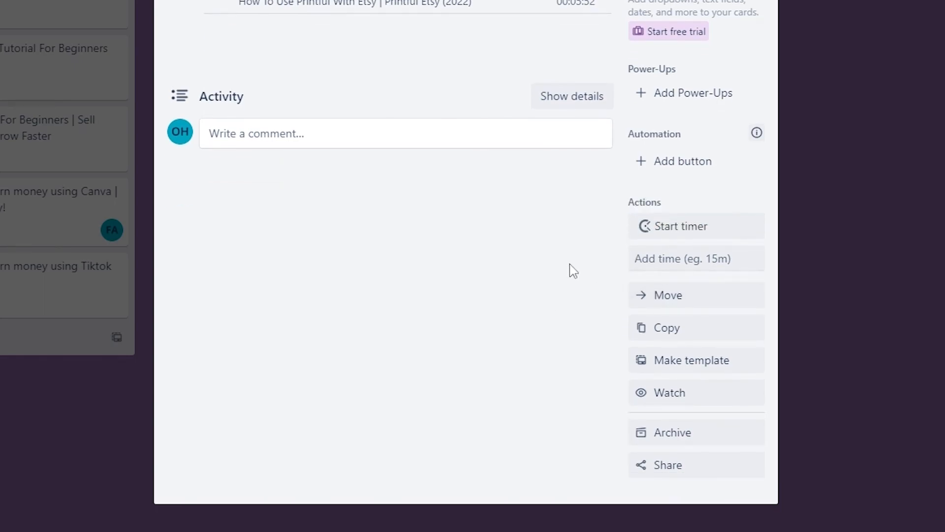
pyautogui.scroll(5, 519, 245)
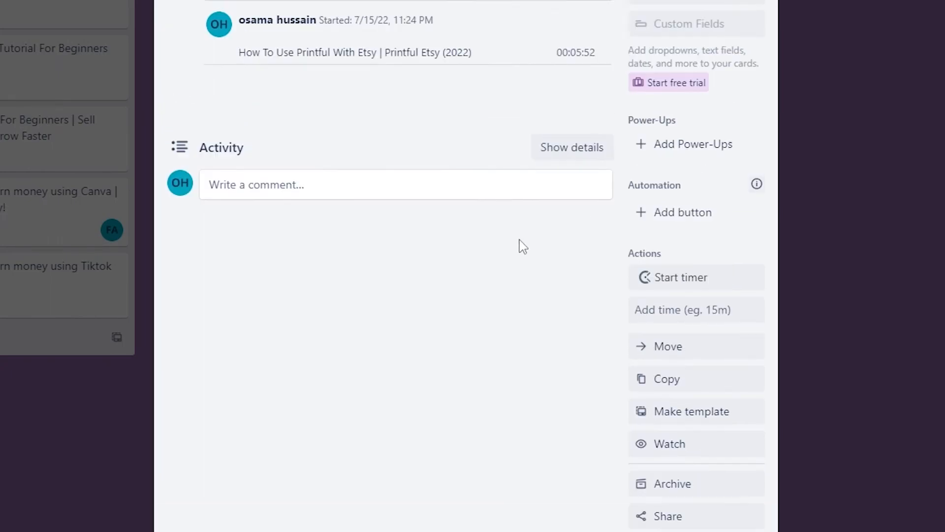